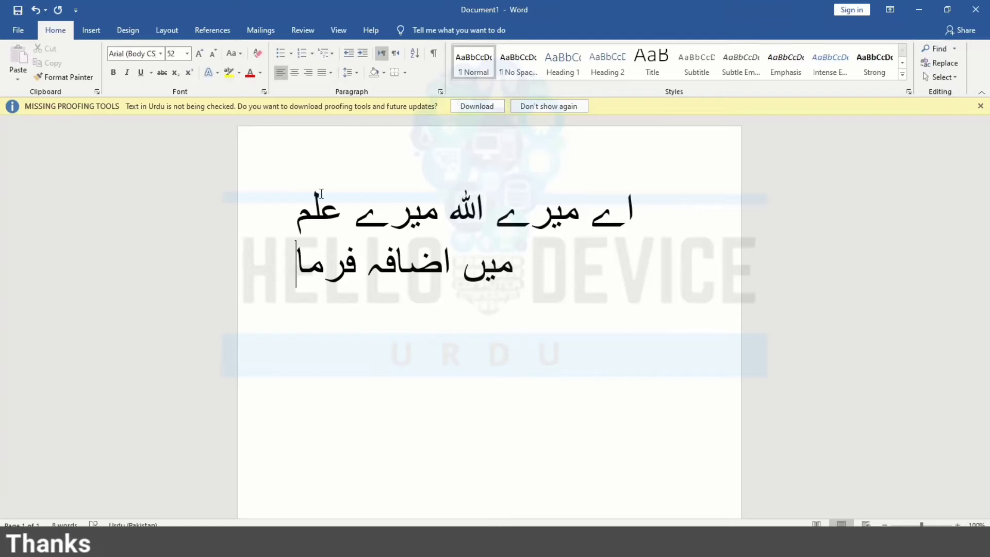
Apply the Jameel Noori Nastaleeq font to all the Urdu text
key("ctrl+a")
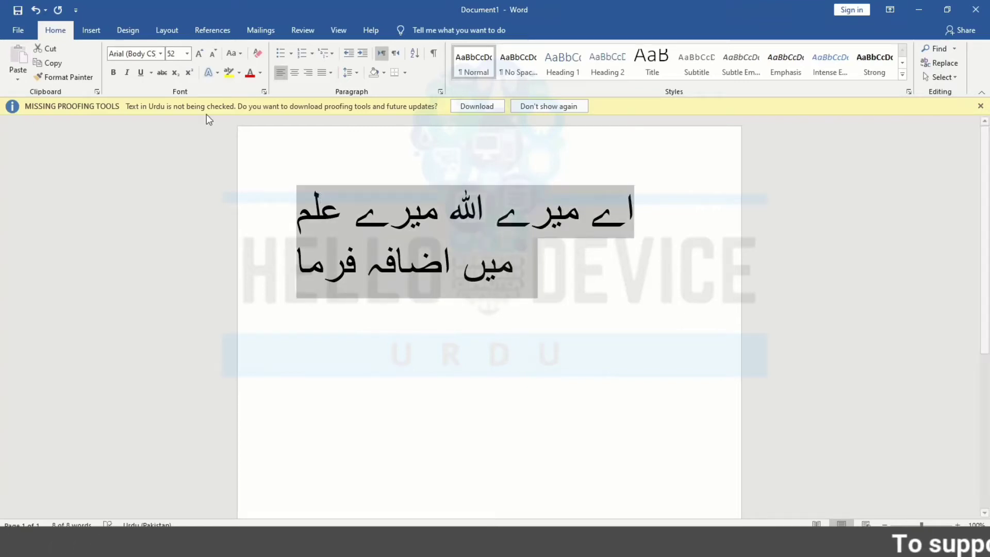
left_click(161, 53)
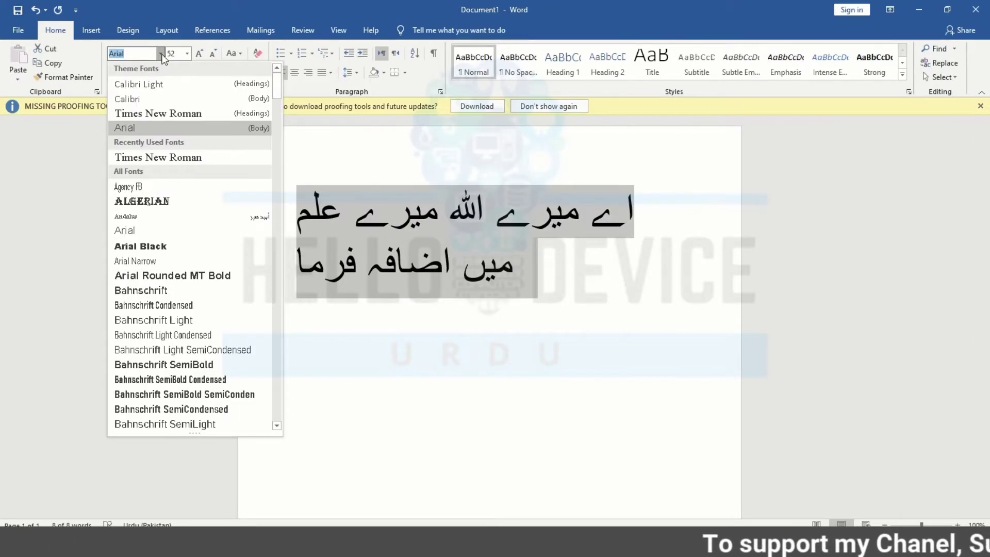
left_click(861, 391)
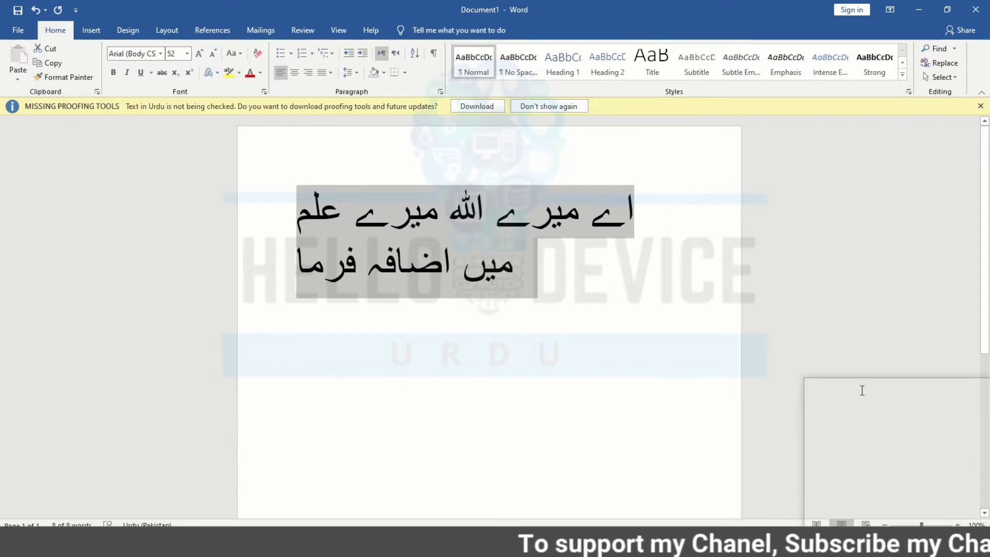
left_click(904, 546)
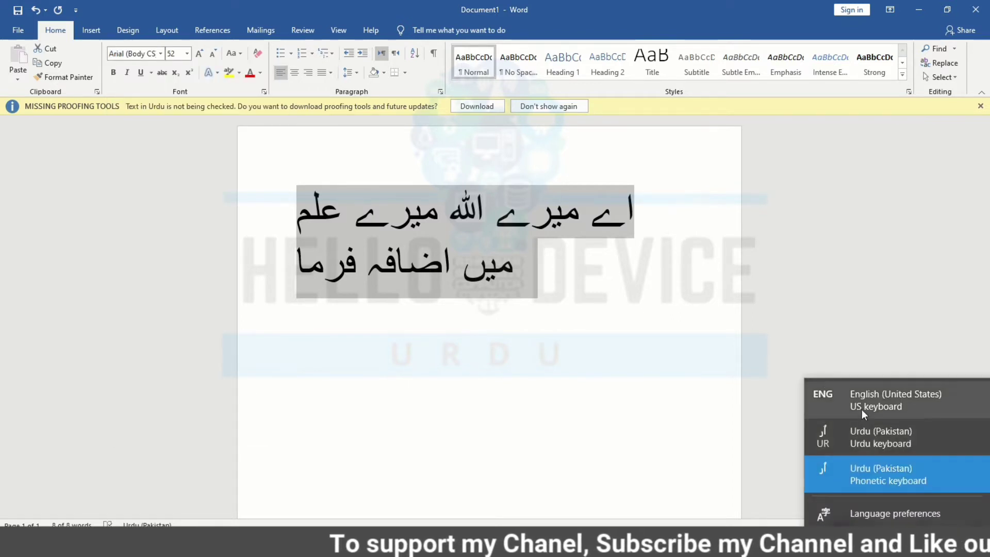
left_click(897, 477)
left_click(161, 54)
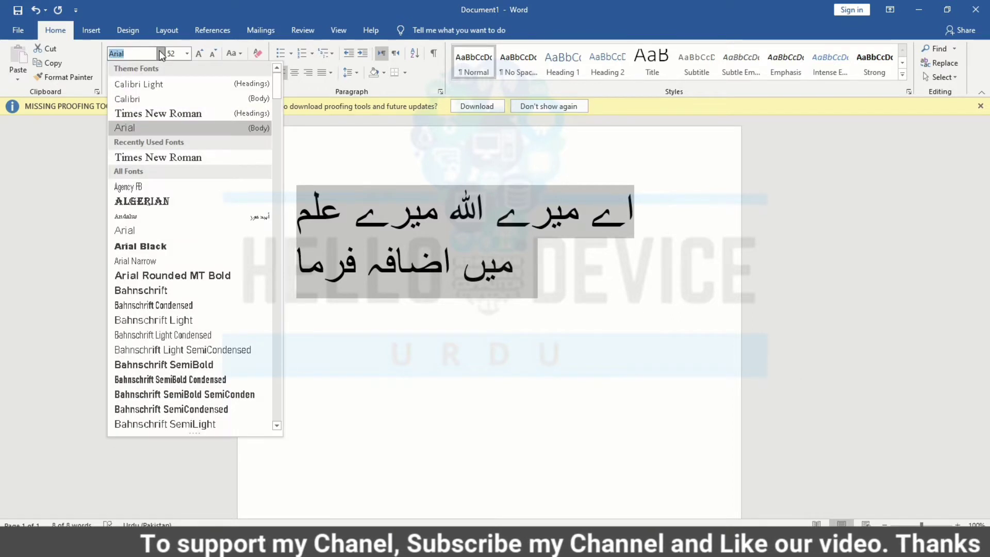
type("j")
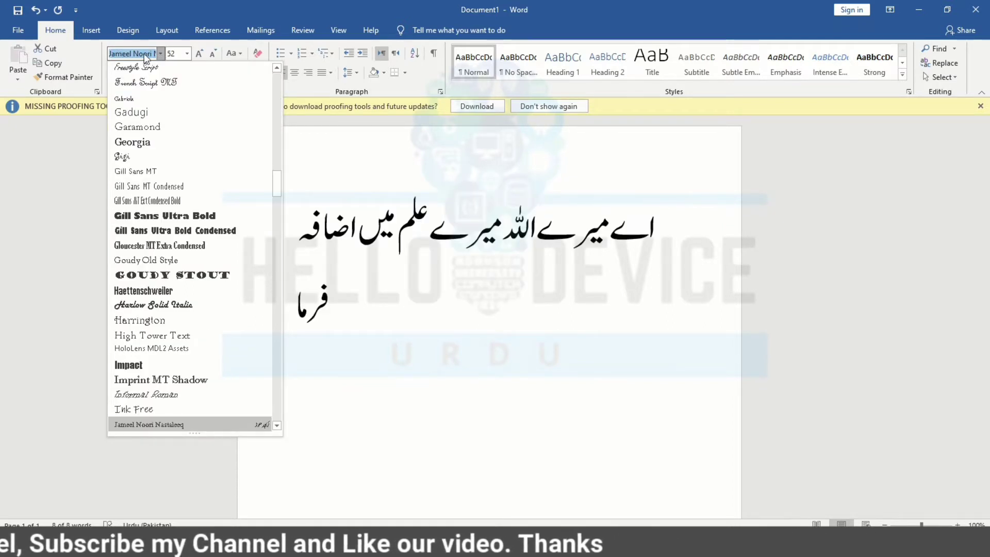
key("Return")
left_click(390, 357)
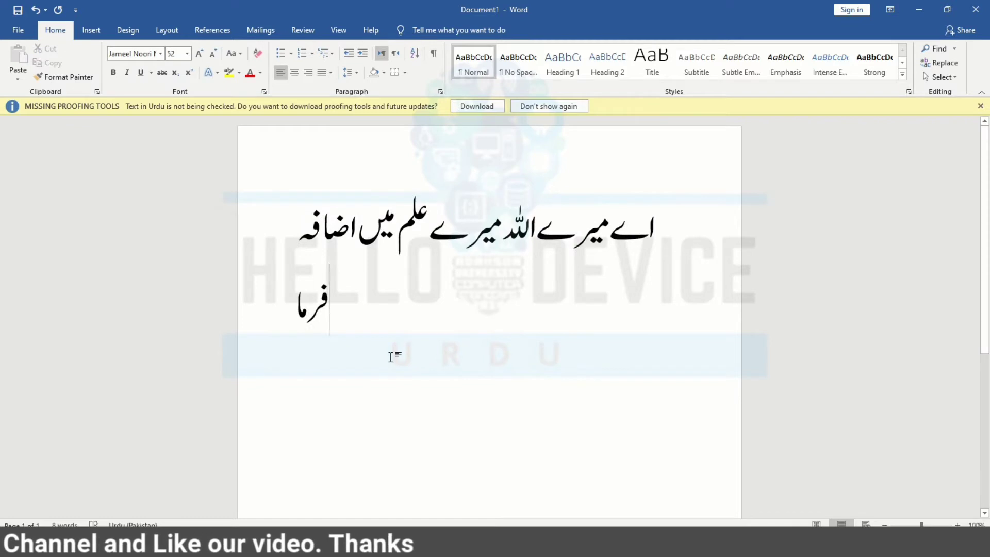
Shrink the whole Urdu sentence to size 51 so it fits on one line
key("ctrl+a")
key("ctrl+bracketleft")
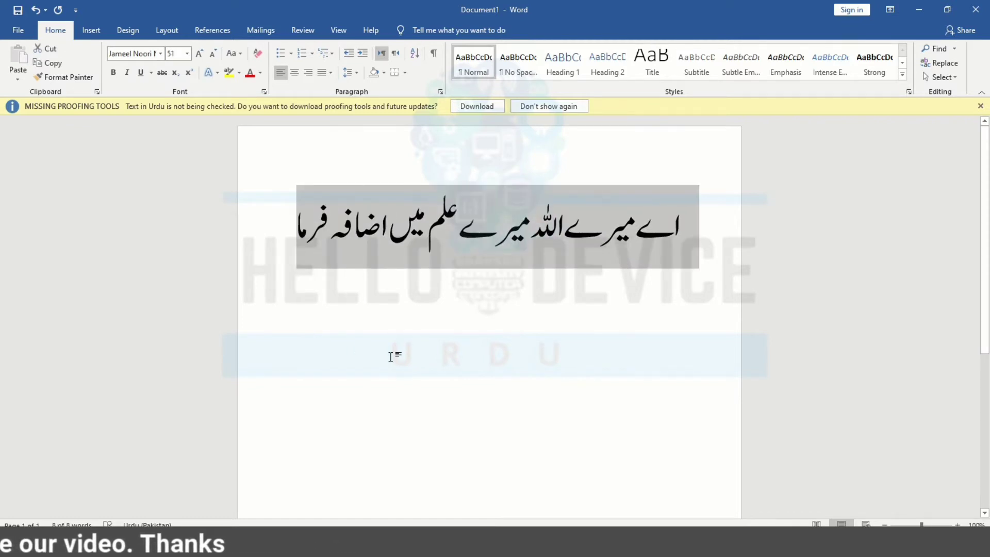
left_click(390, 357)
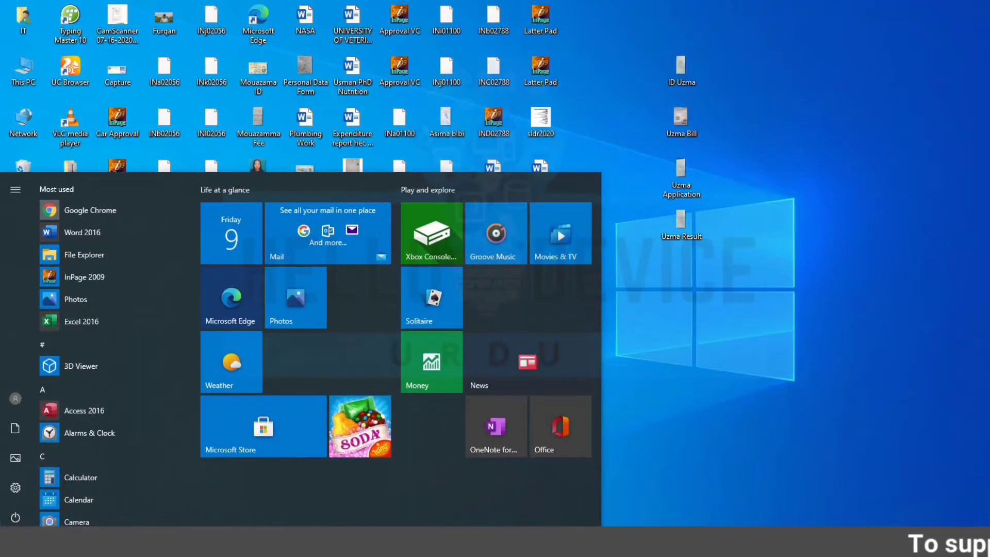
Search Start for 'reag' and open Region settings
type("rea")
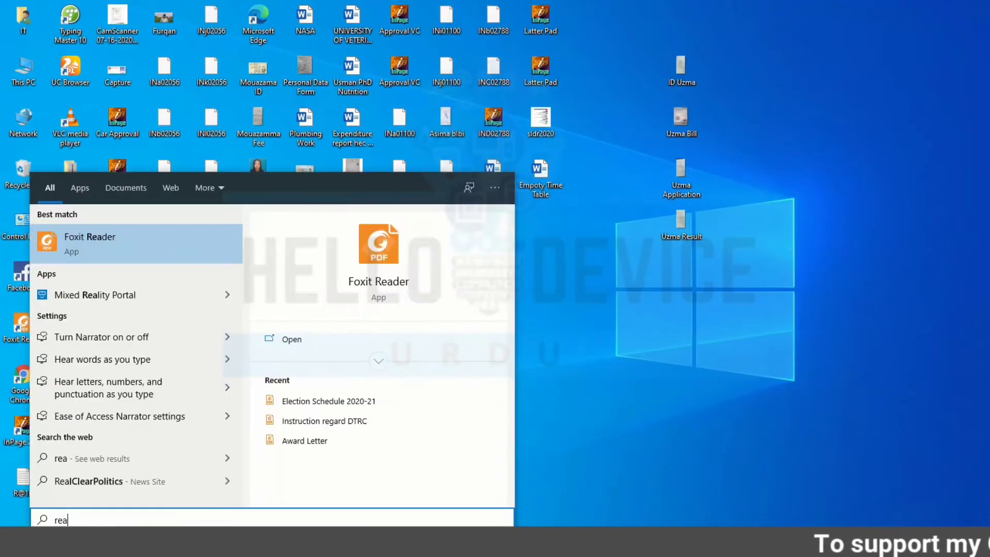
type("g")
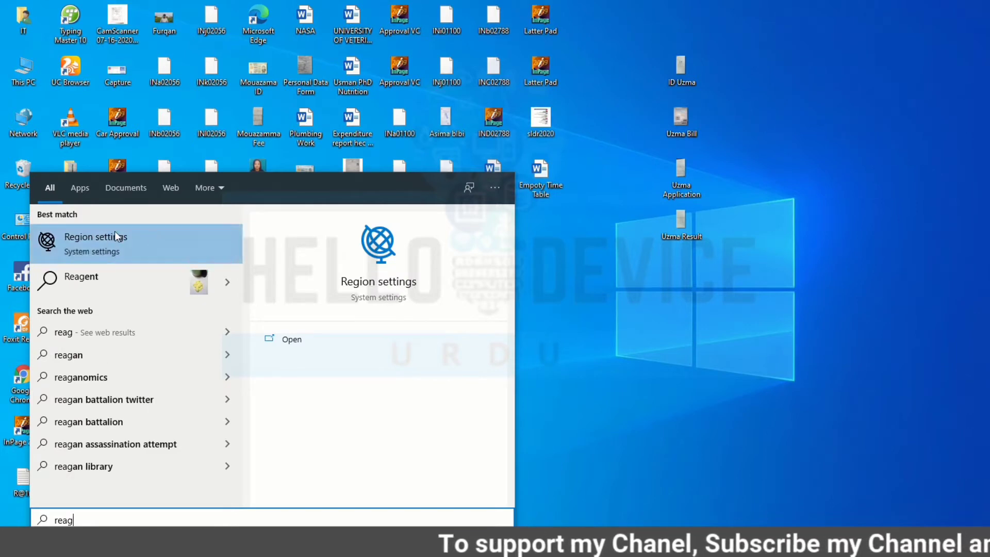
left_click(94, 239)
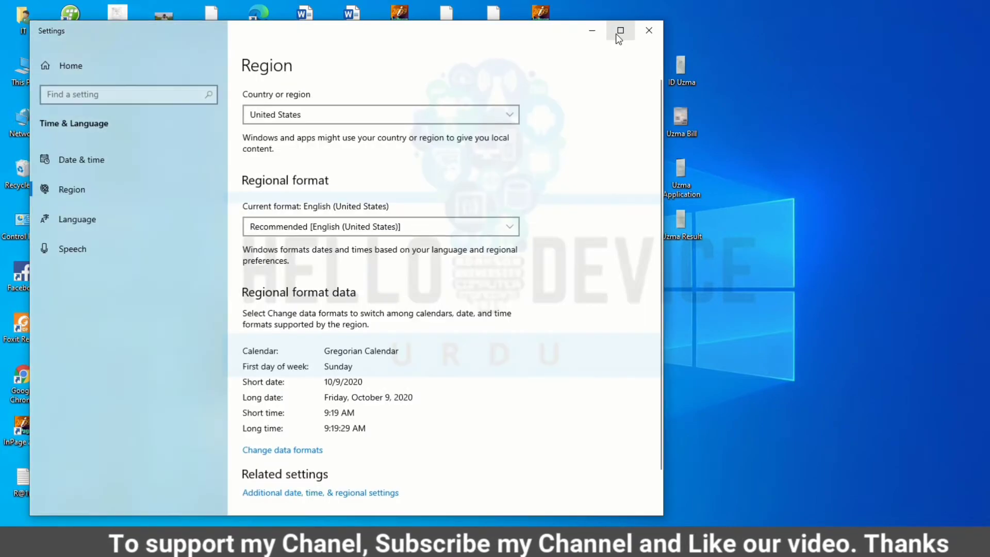
Maximize Settings, go to the Language page, and choose Add a preferred language
left_click(620, 30)
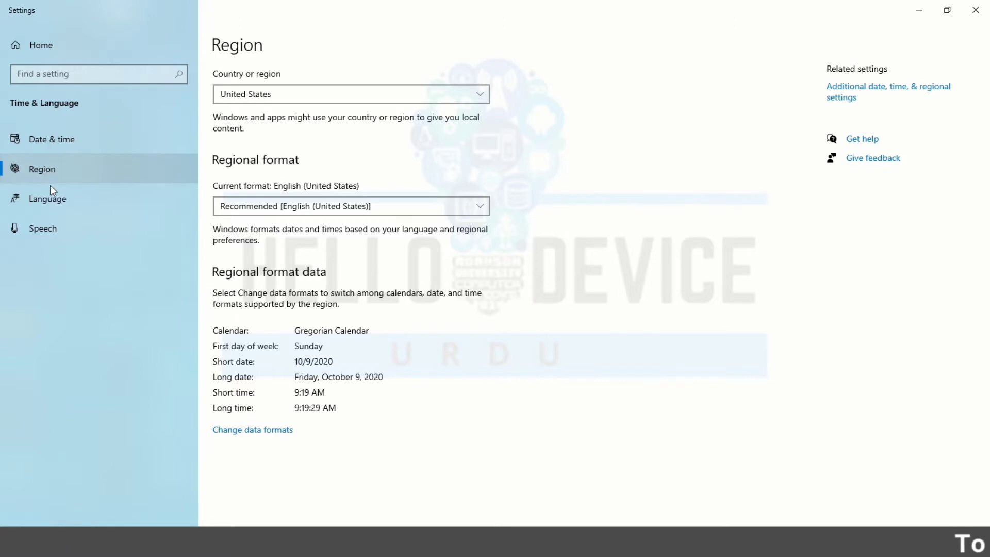
left_click(46, 200)
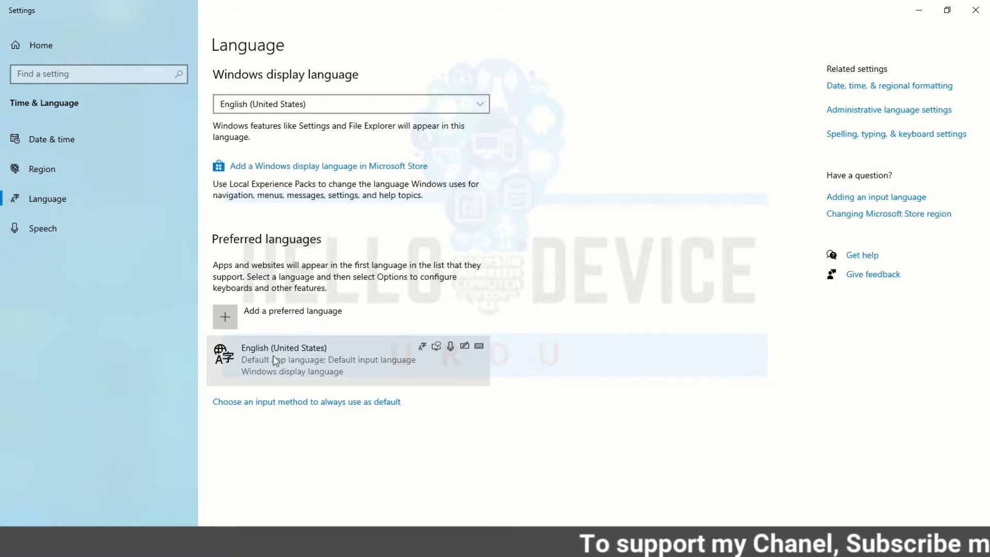
left_click(225, 317)
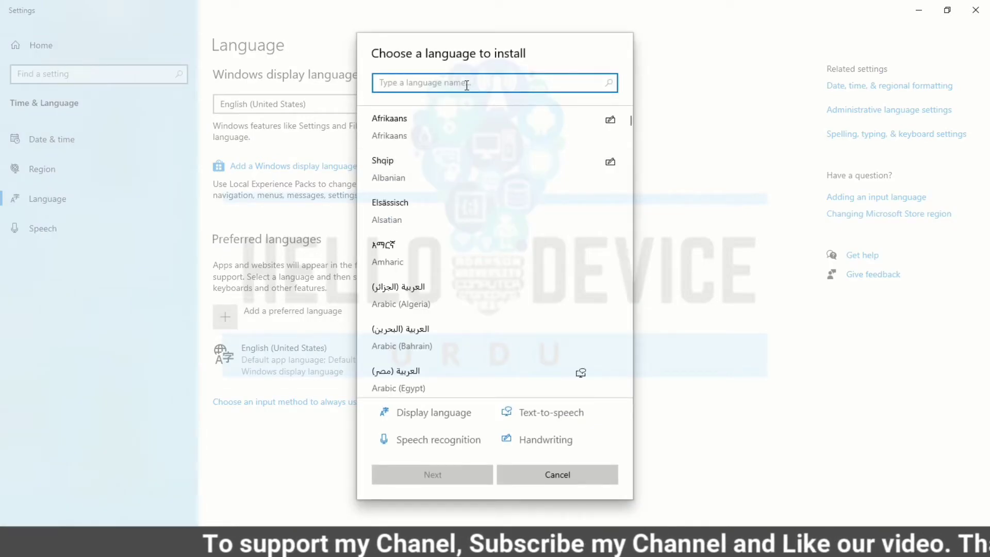
Search 'urdu', pick Urdu (Pakistan), and install its language pack
type("urdu")
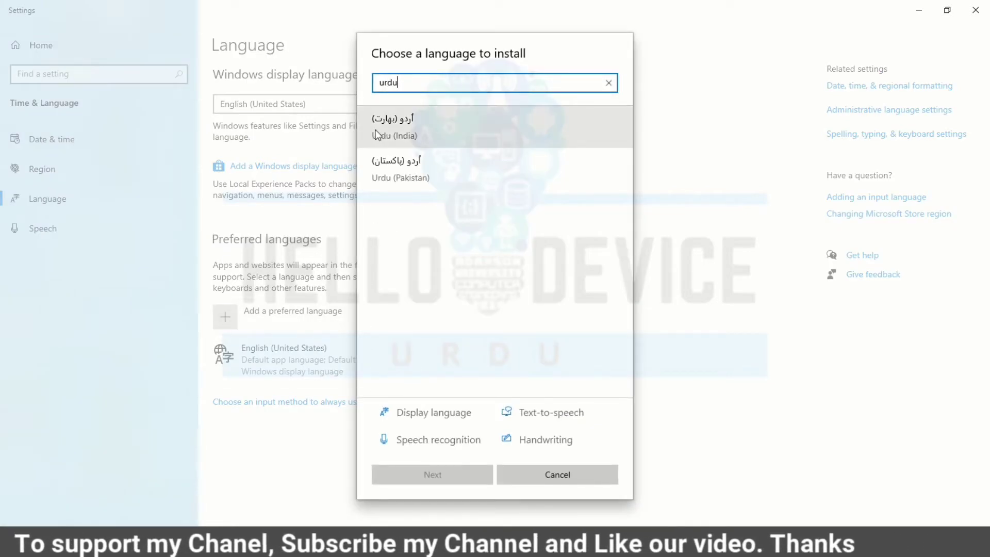
left_click(399, 169)
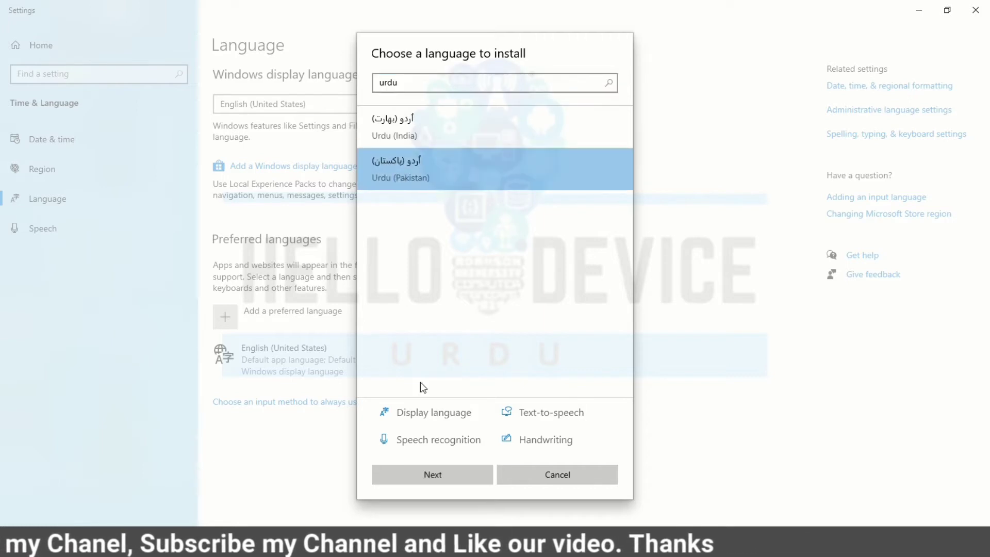
left_click(438, 472)
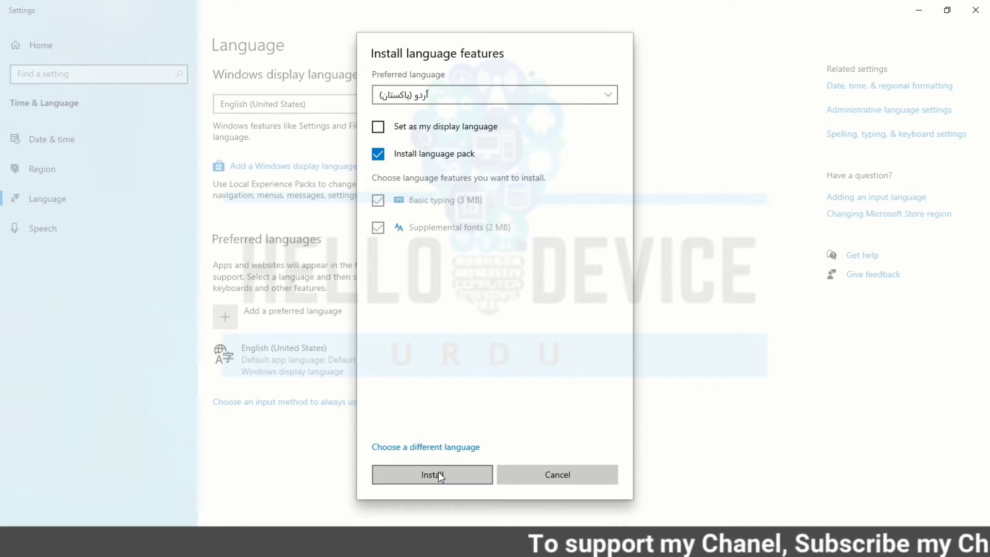
left_click(436, 473)
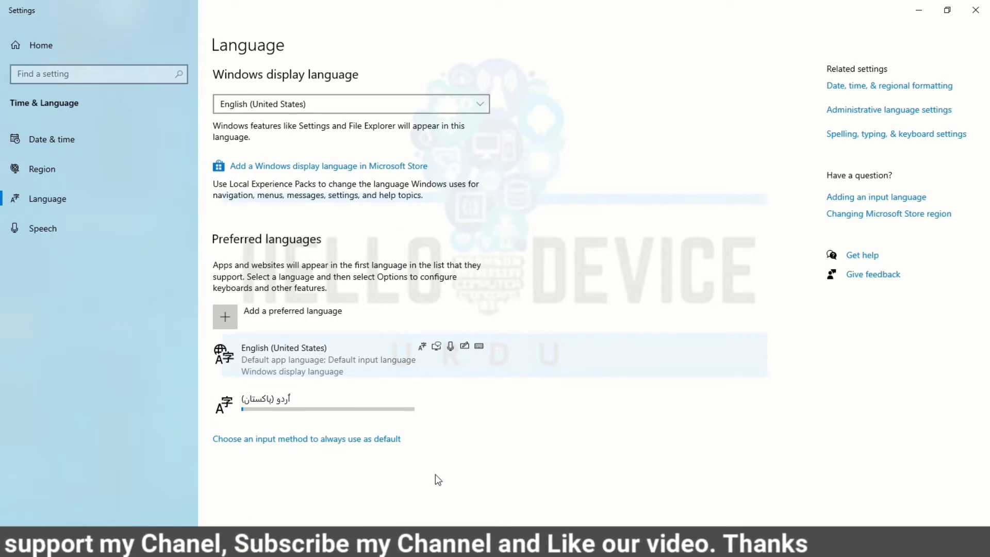
Confirm the input language list shows the Urdu keyboard alongside English US
key("super+space")
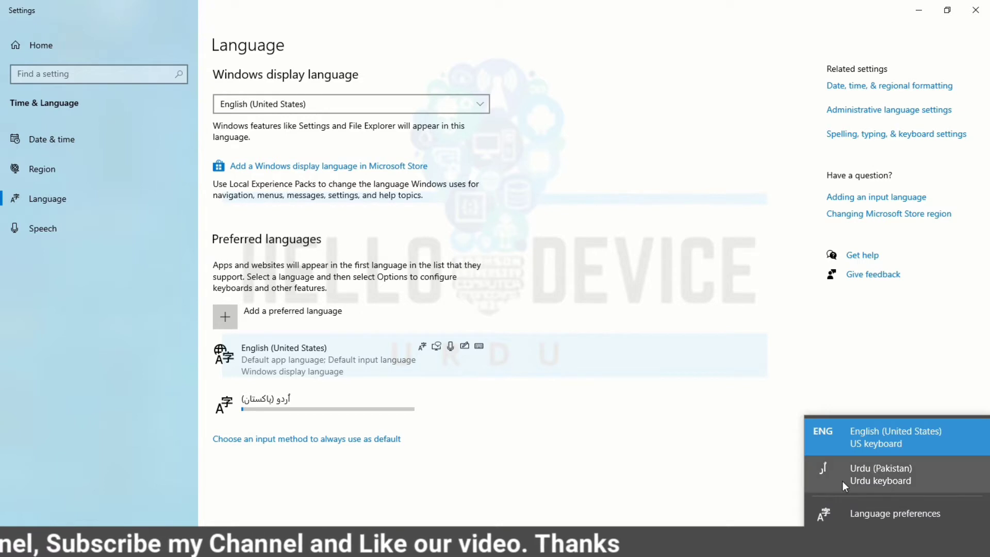
key("super+space")
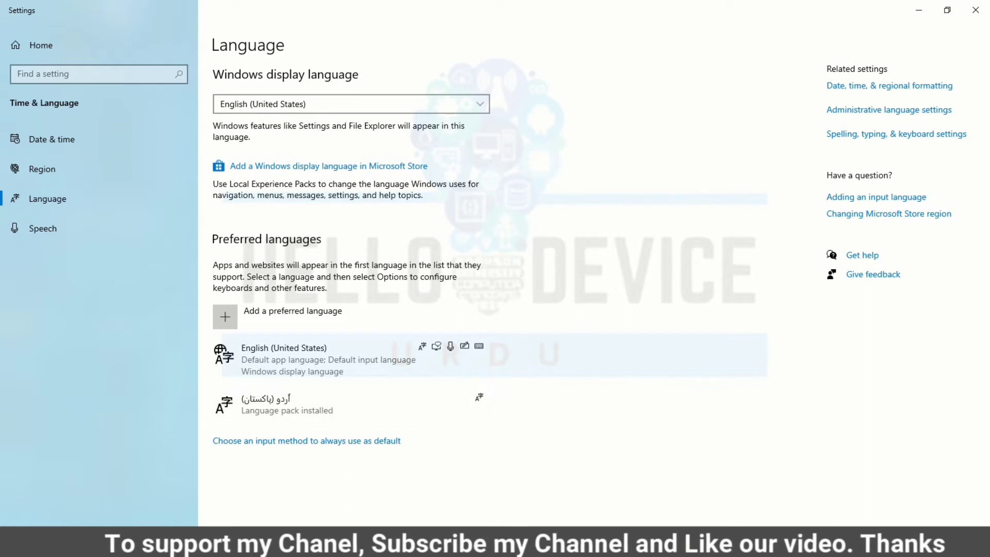
left_click(923, 547)
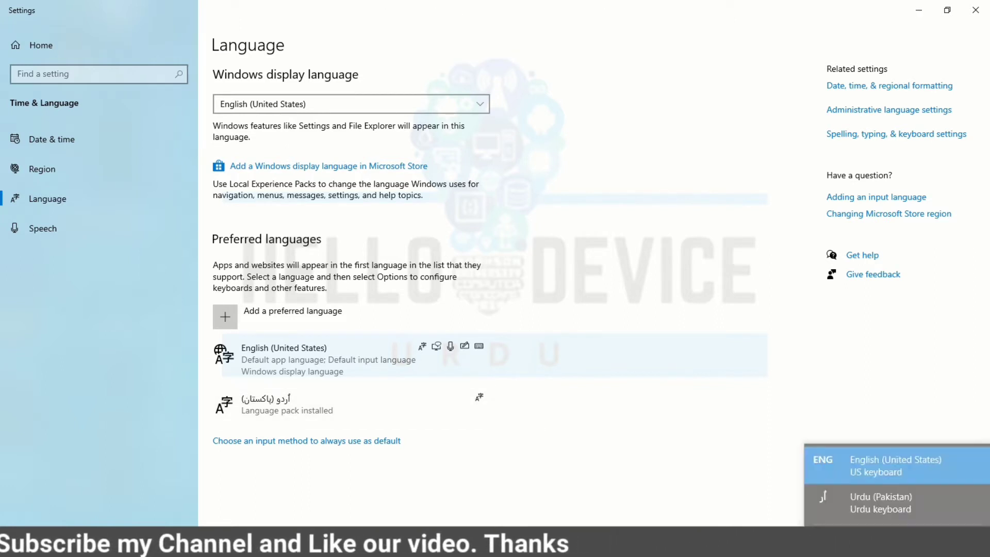
Launch Word 2016 from a Start search for 'wor' and create a blank document
key("super")
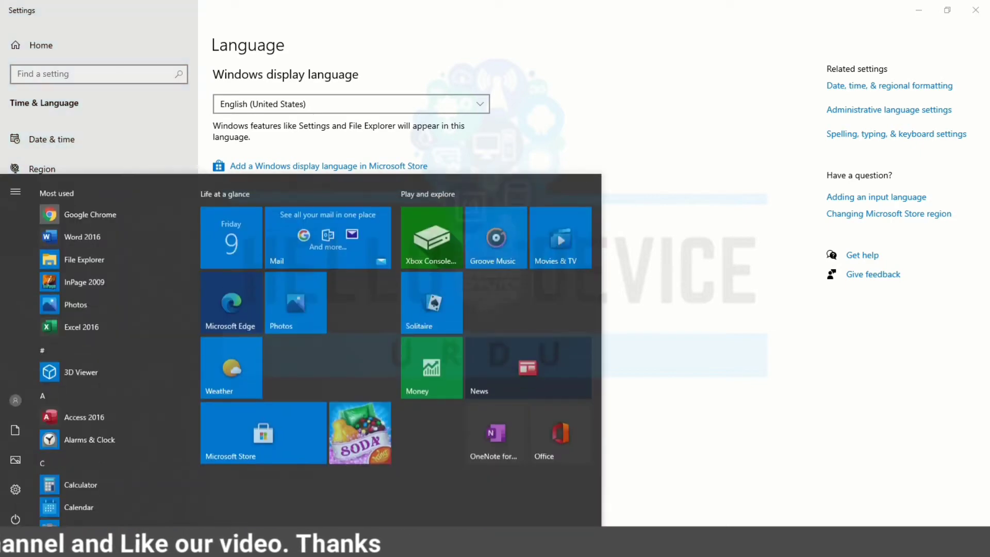
type("wo")
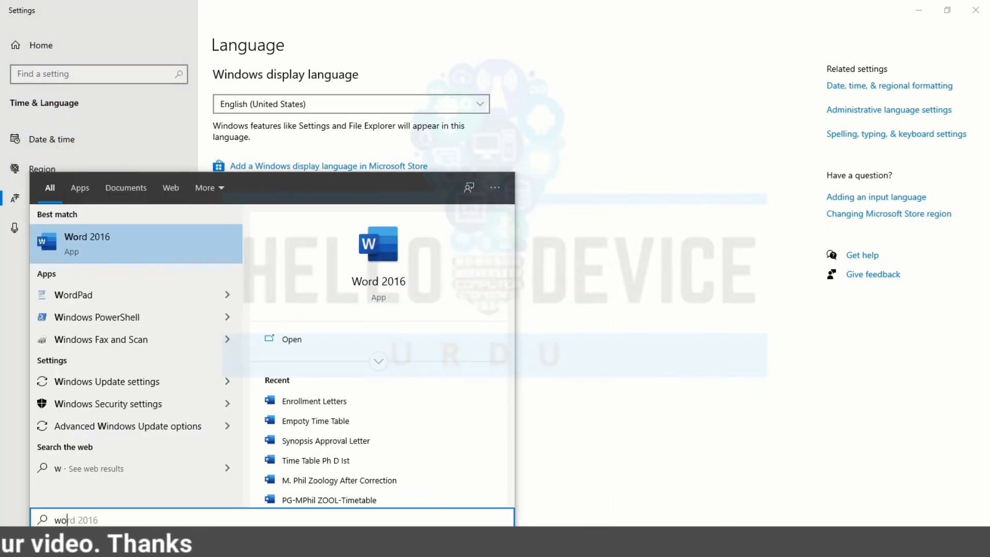
type("r")
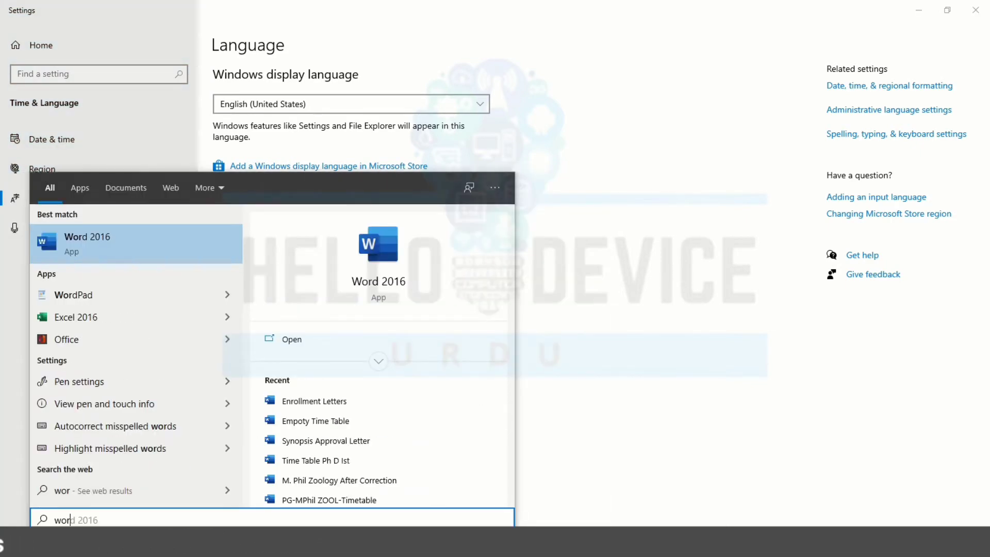
left_click(67, 247)
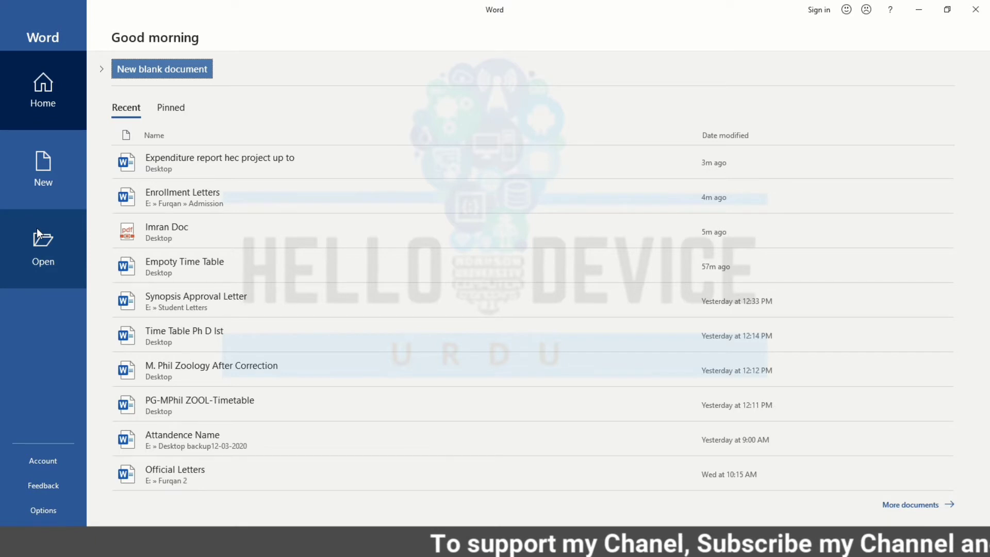
left_click(44, 178)
left_click(175, 146)
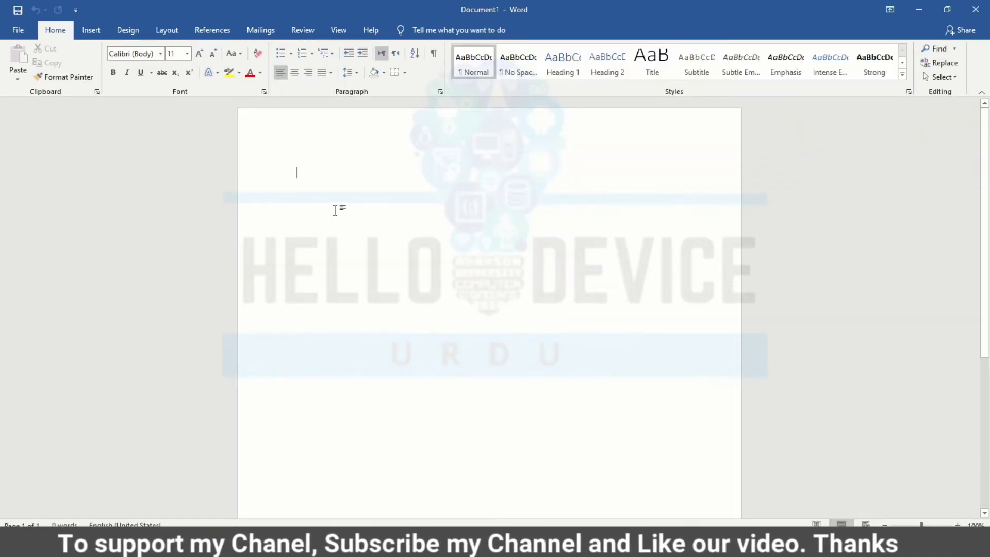
Switch input to the Urdu keyboard and type مش, ش and س on separate lines
left_click(922, 546)
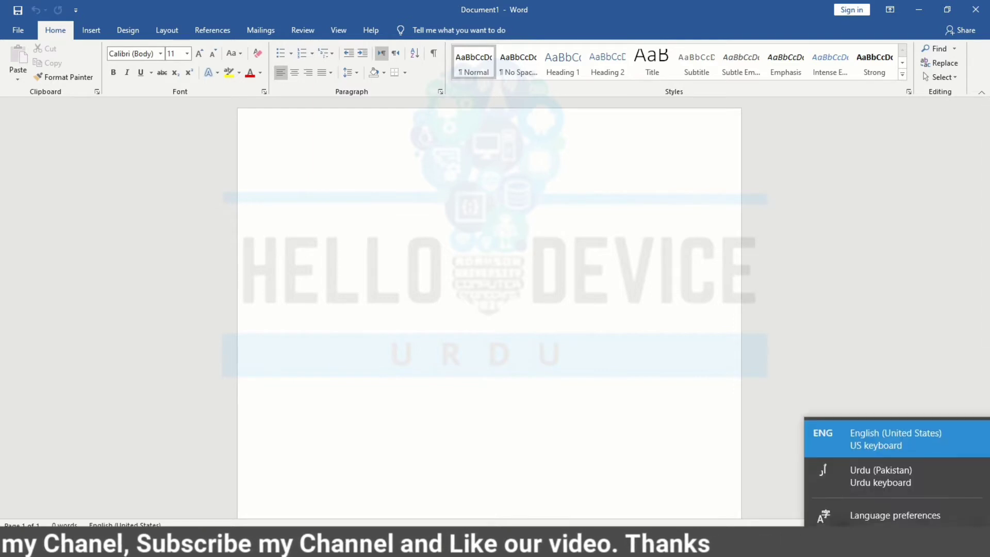
left_click(889, 473)
type("مش")
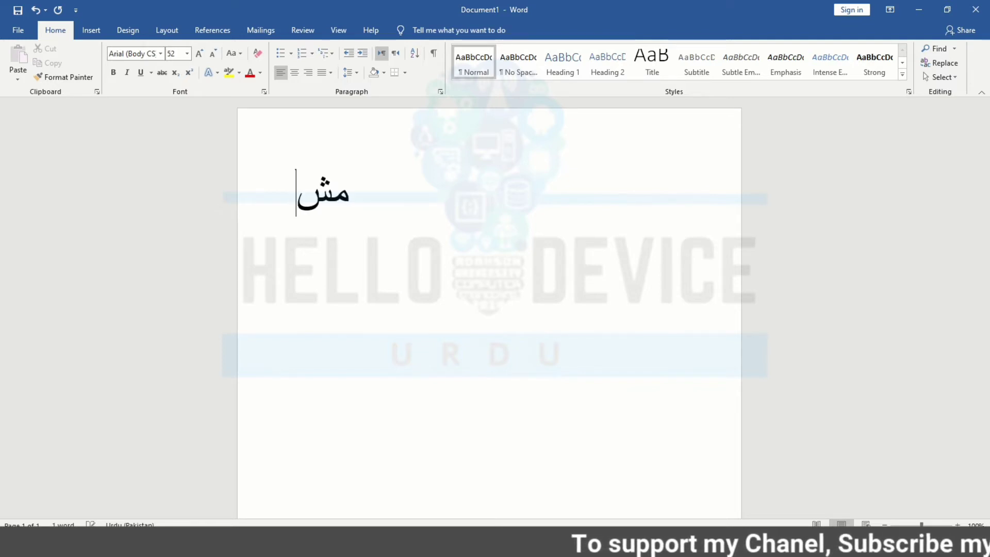
key("Return")
key("alt+shift")
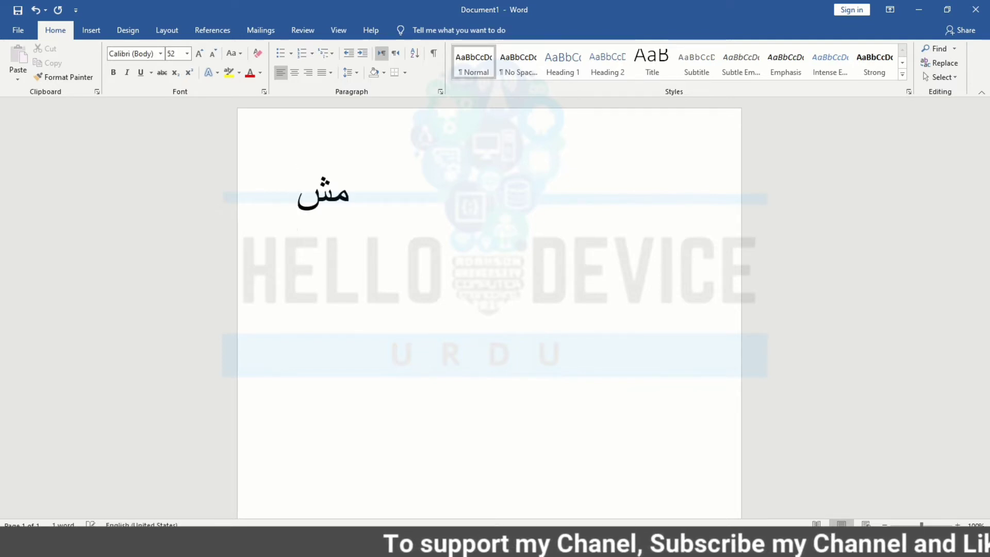
type("ش")
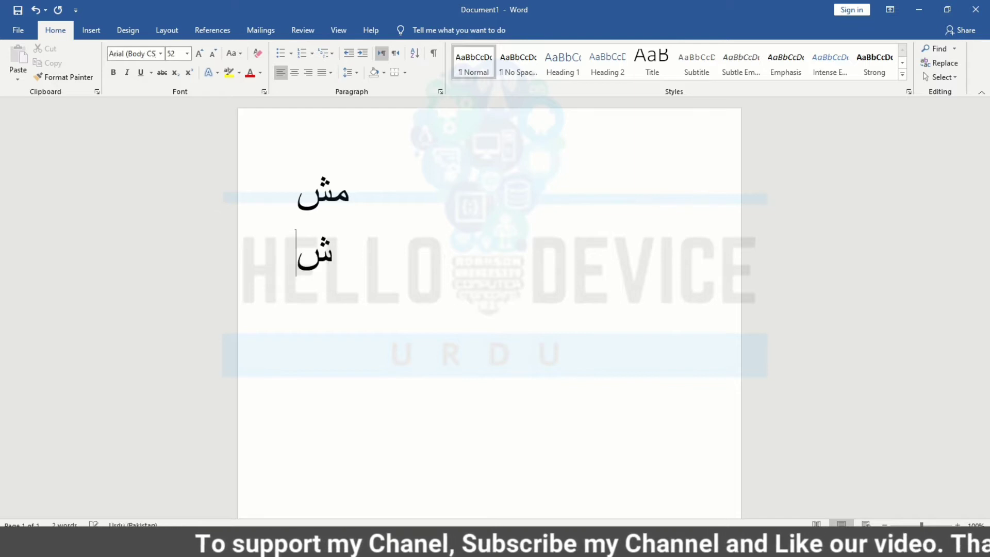
key("Return")
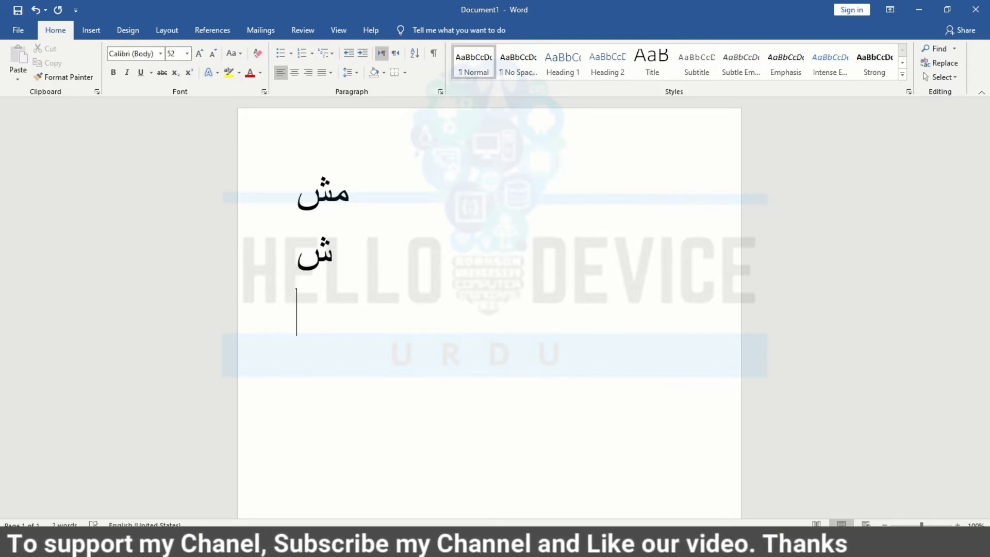
type("س")
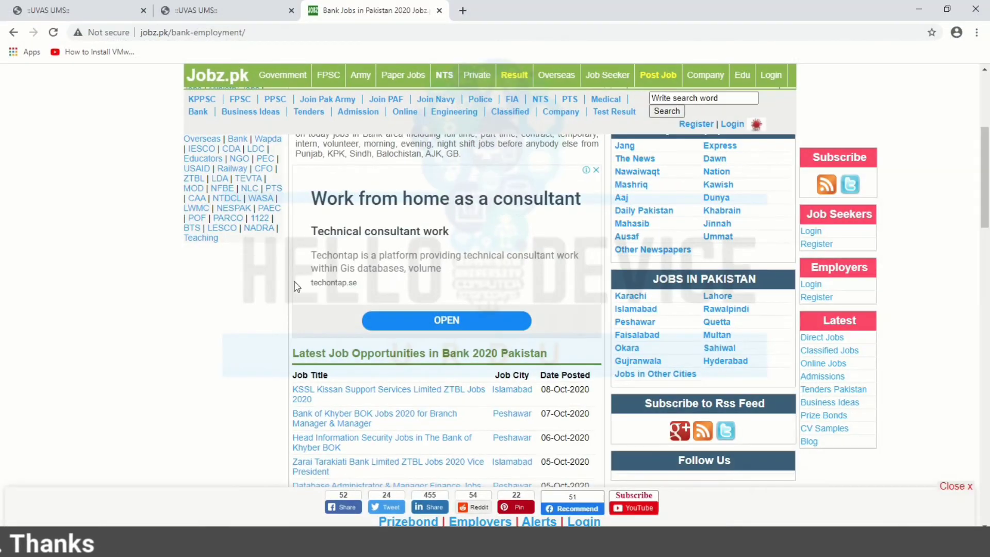
In a new tab, switch input back to English and search Google for 'phonetic keyboard'
left_click(462, 11)
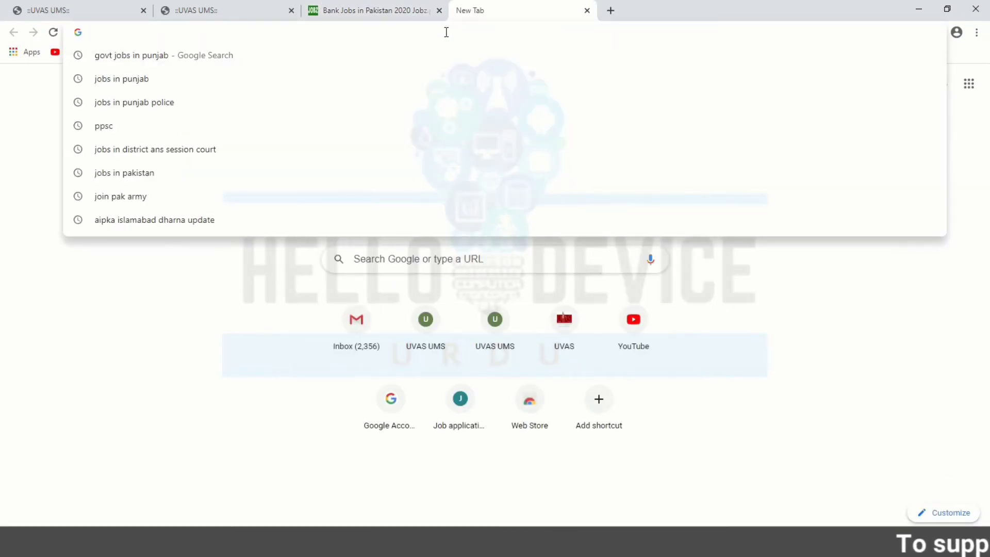
type("ج")
key("BackSpace")
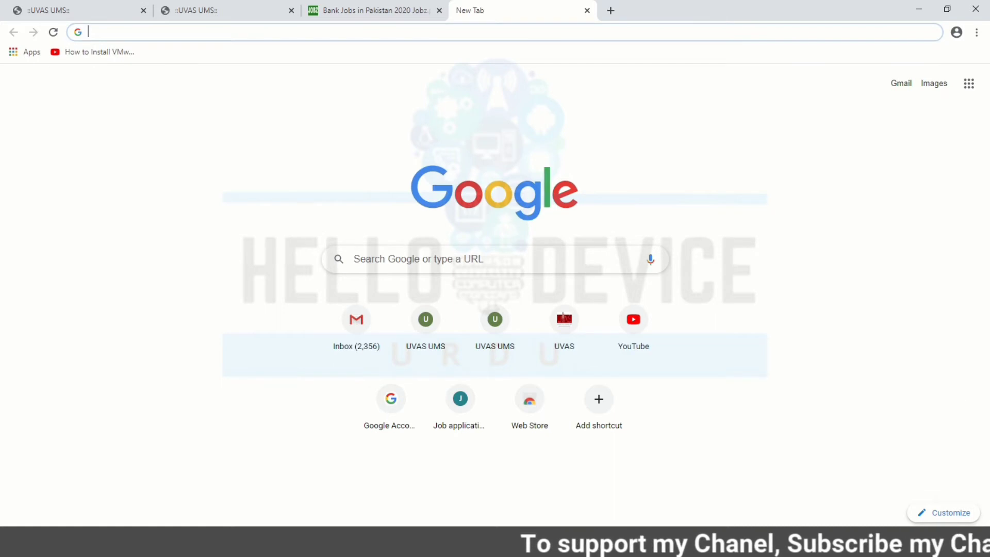
left_click(880, 440)
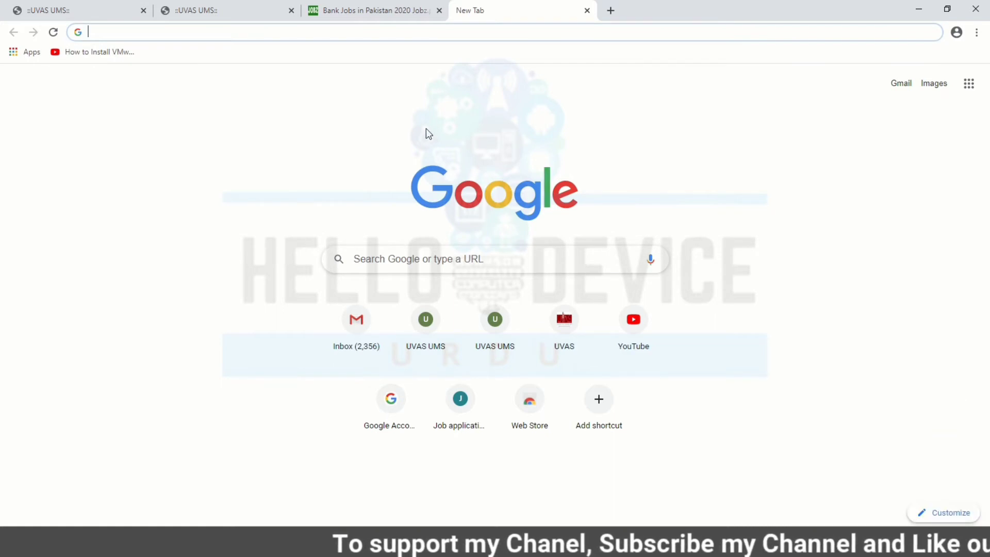
type("pho")
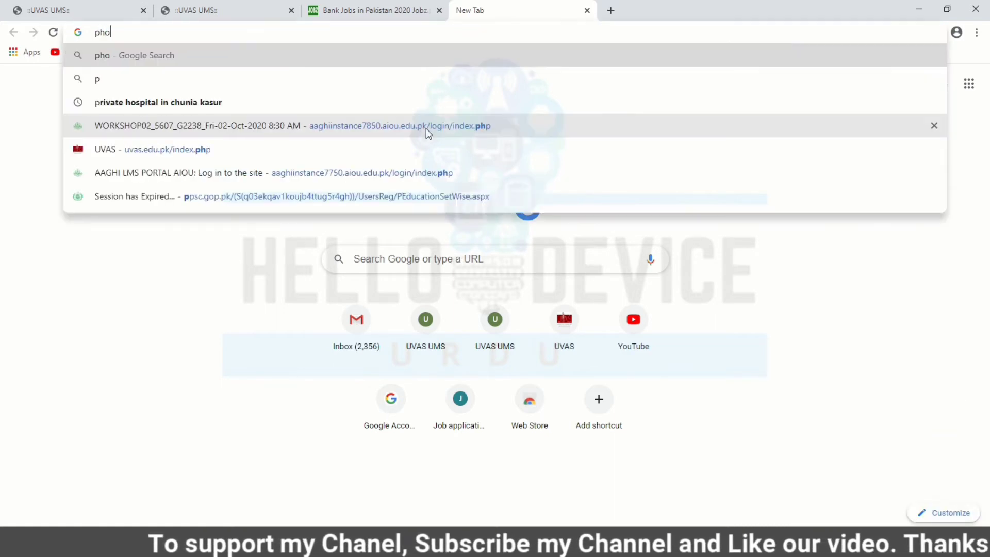
type("notic")
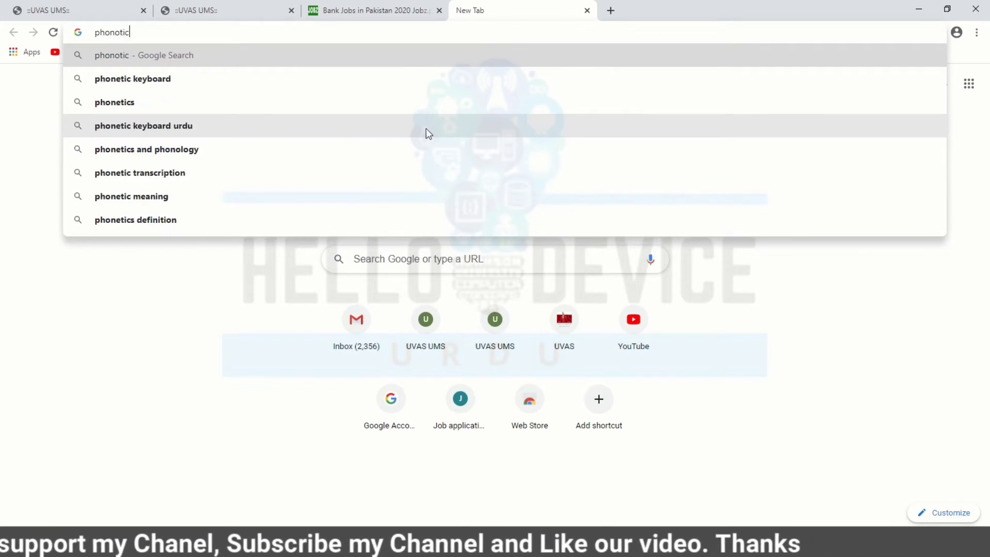
key("Down")
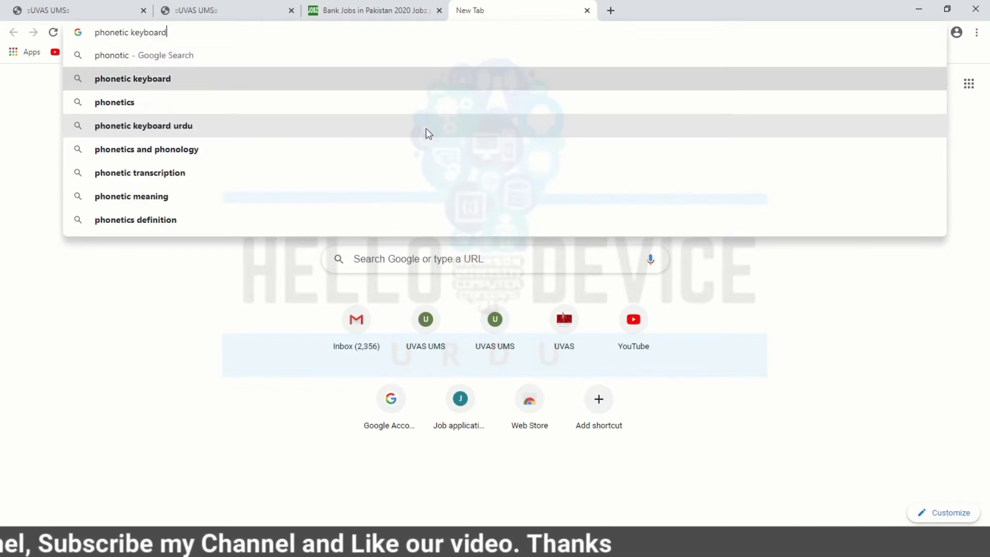
key("Return")
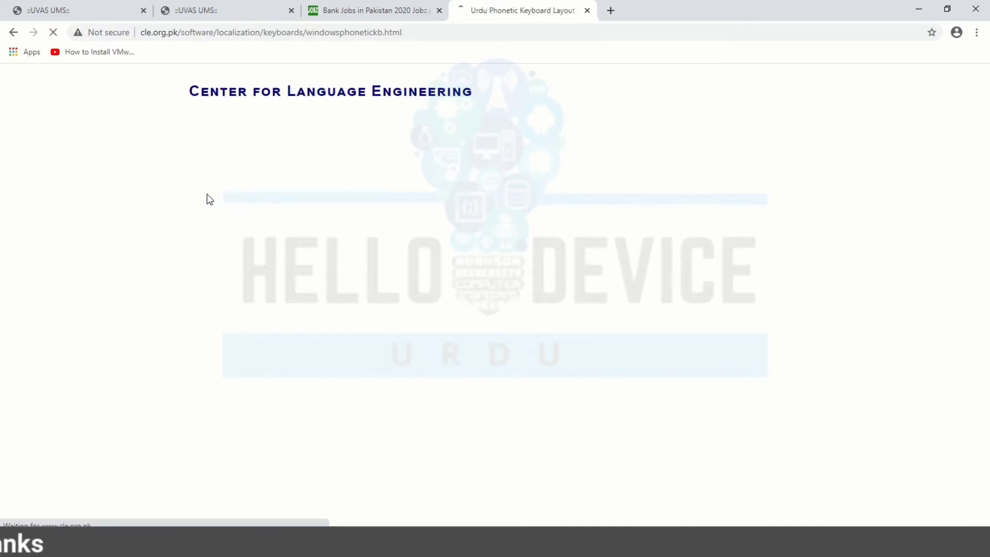
Download the Urdu Phonetic Keyboard Layout v1.0 zip from the CLE page
scroll(207, 195, "down", 1)
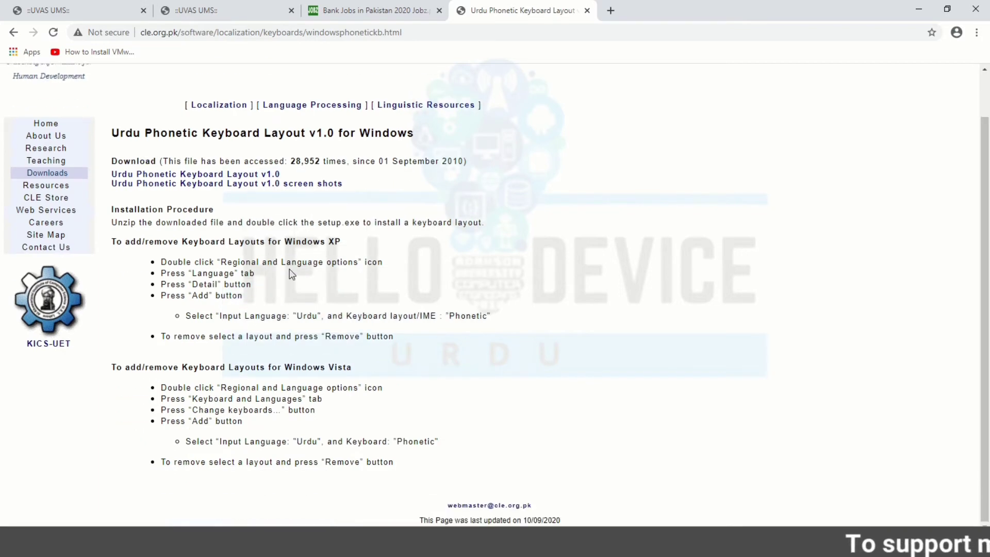
scroll(280, 261, "up", 1)
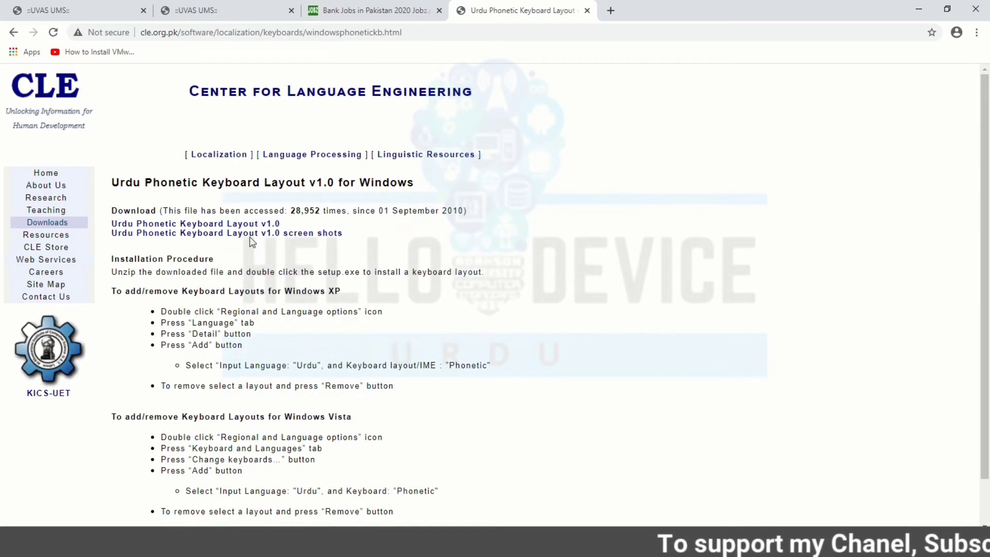
left_click(217, 225)
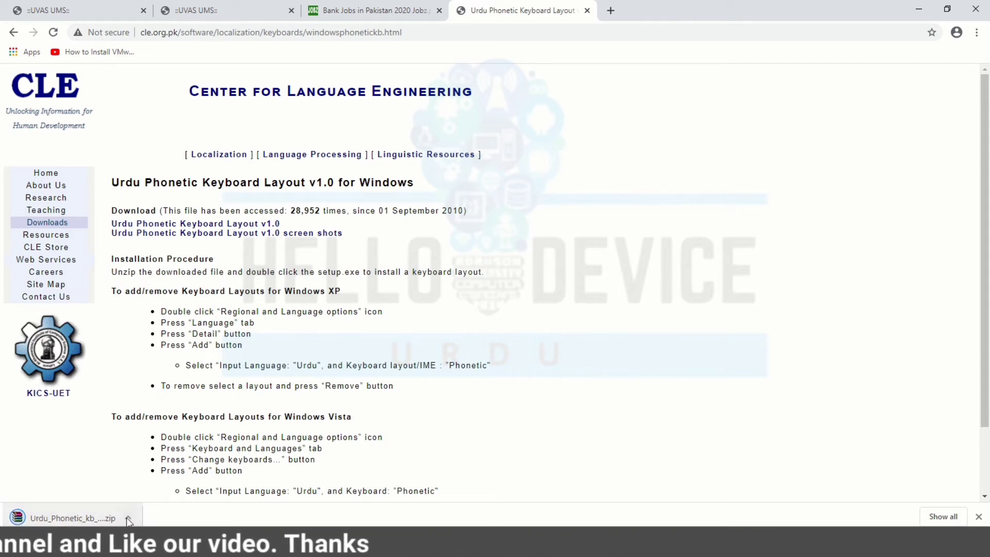
Open the downloaded Urdu_Phonetic_kb_v1.0.zip in WinRAR from the Downloads folder
left_click(168, 479)
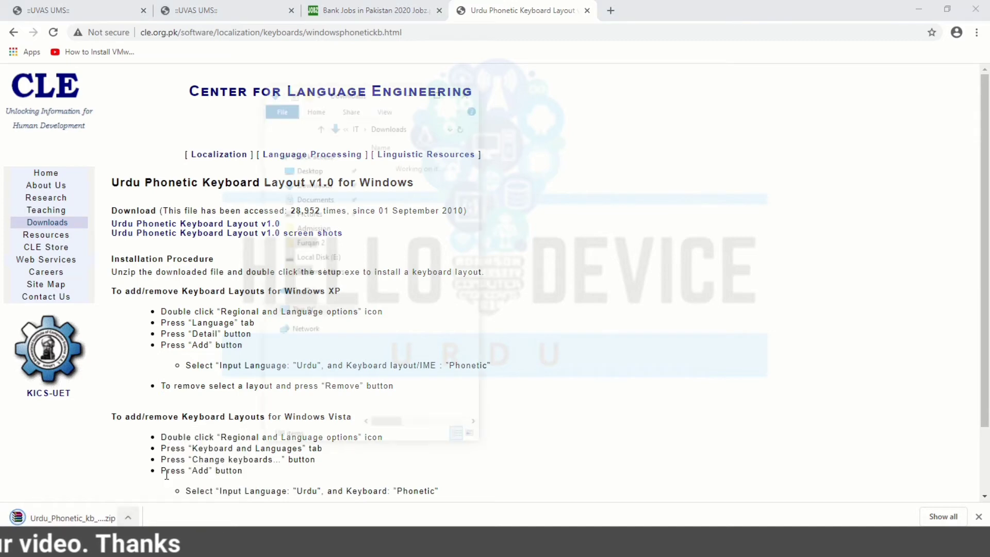
left_click(441, 91)
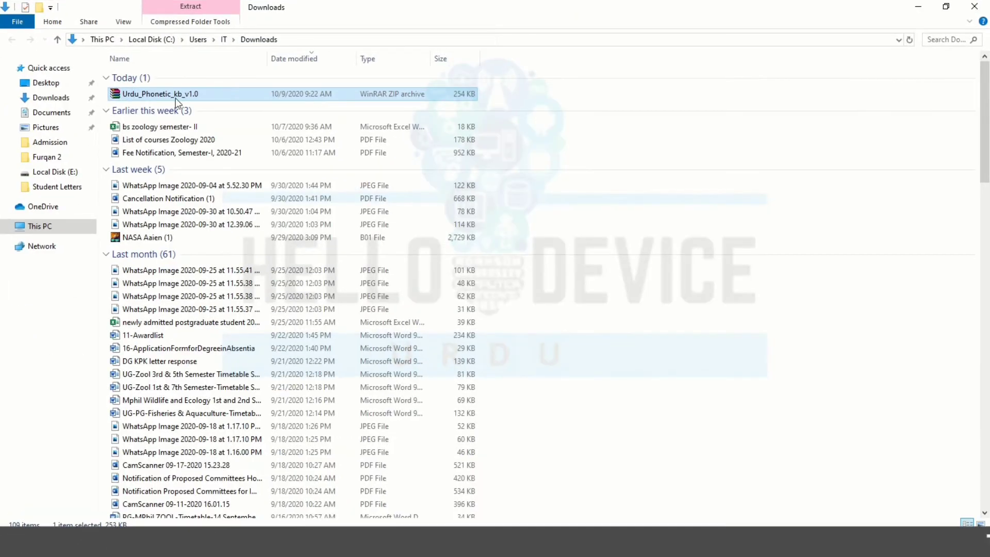
right_click(150, 94)
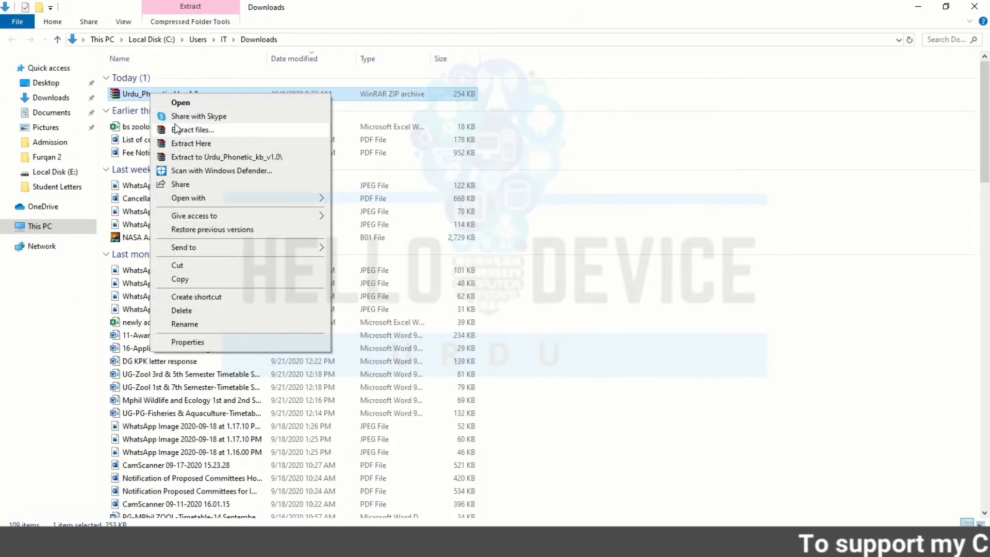
left_click(178, 102)
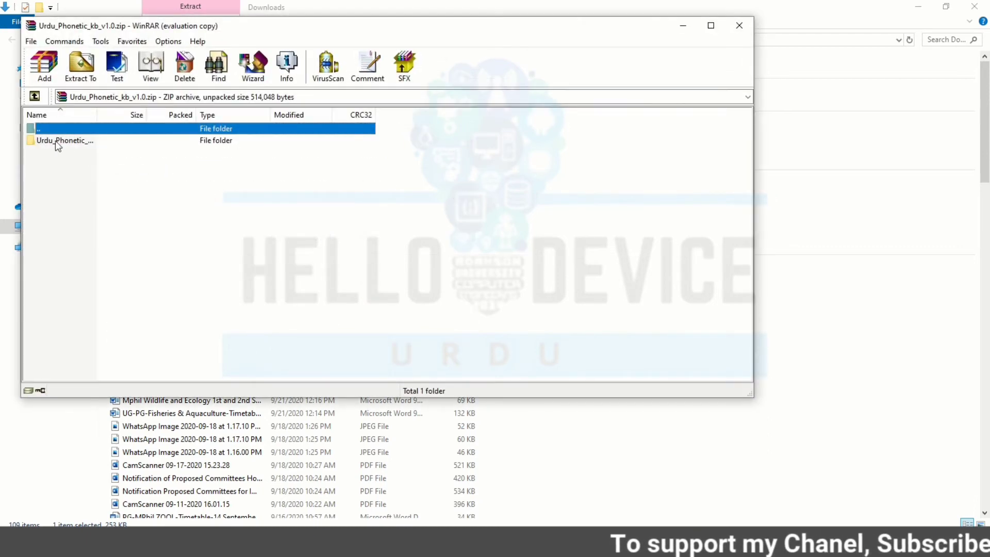
Install Phonetic by running setup.exe from the Urdu_Phonetic folder, then close WinRAR
double_click(57, 141)
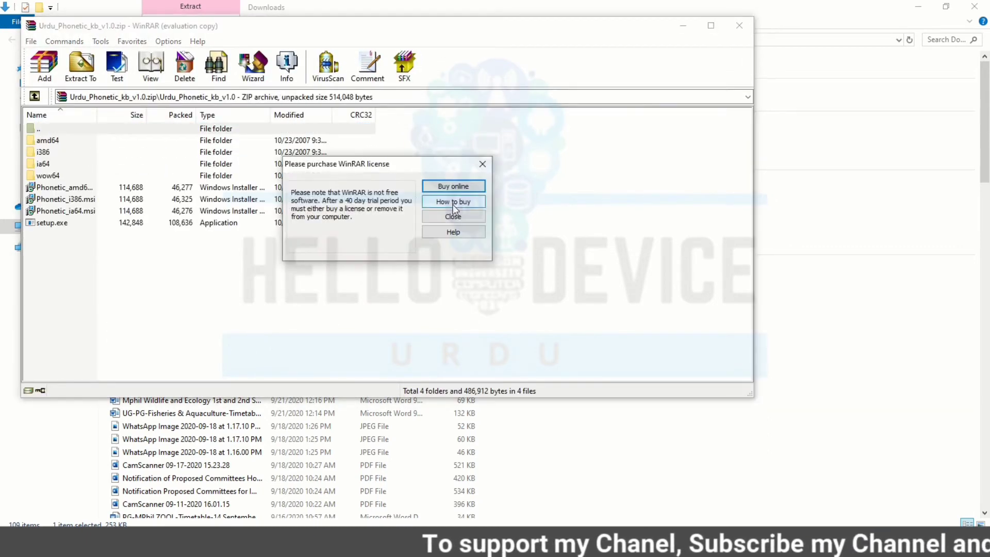
left_click(453, 215)
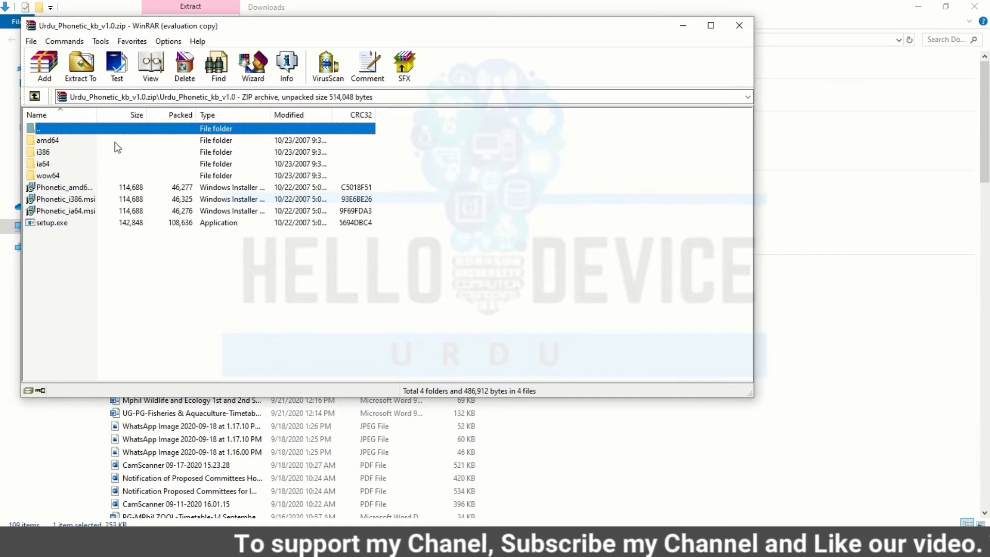
left_click_drag(97, 114, 358, 115)
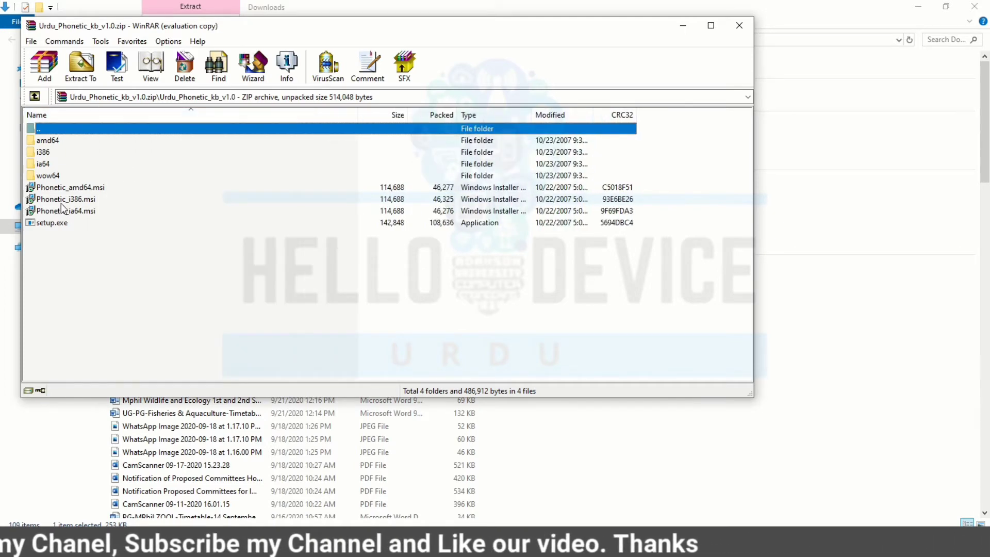
left_click(62, 200)
left_click(51, 222)
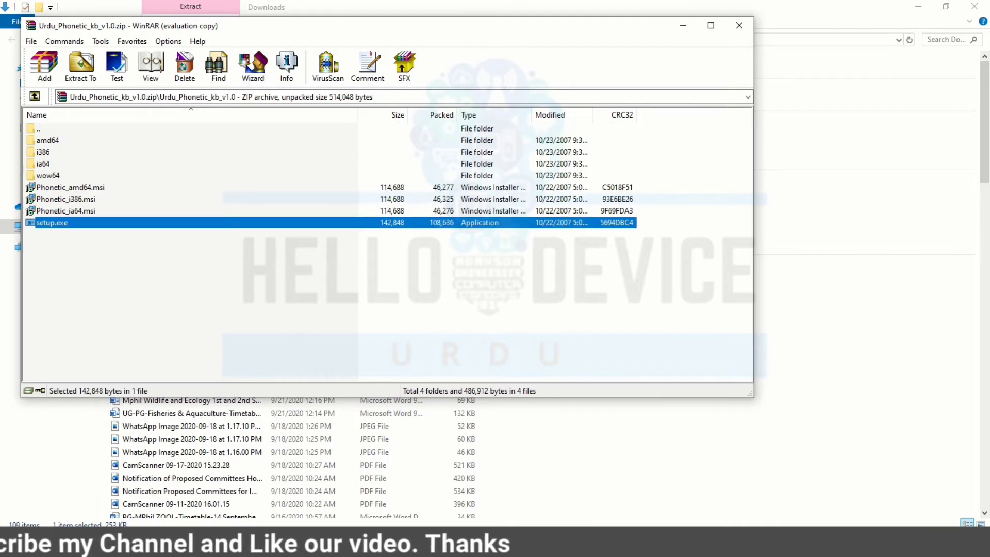
left_click(923, 545)
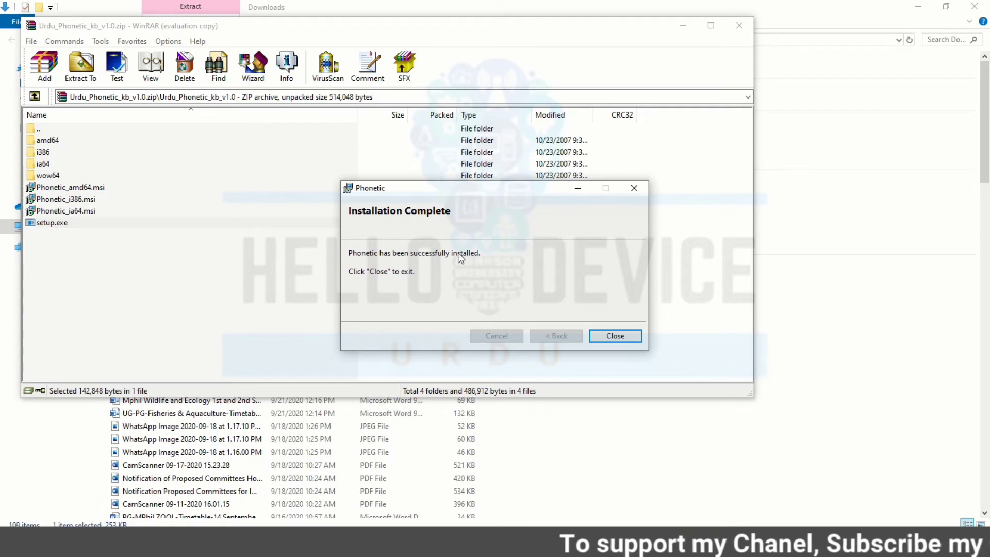
left_click(600, 337)
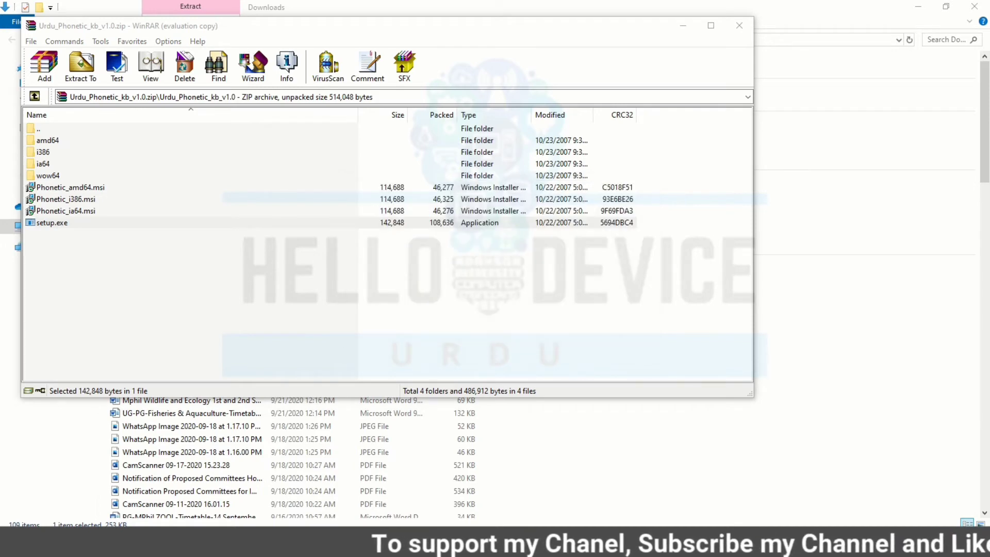
left_click(741, 25)
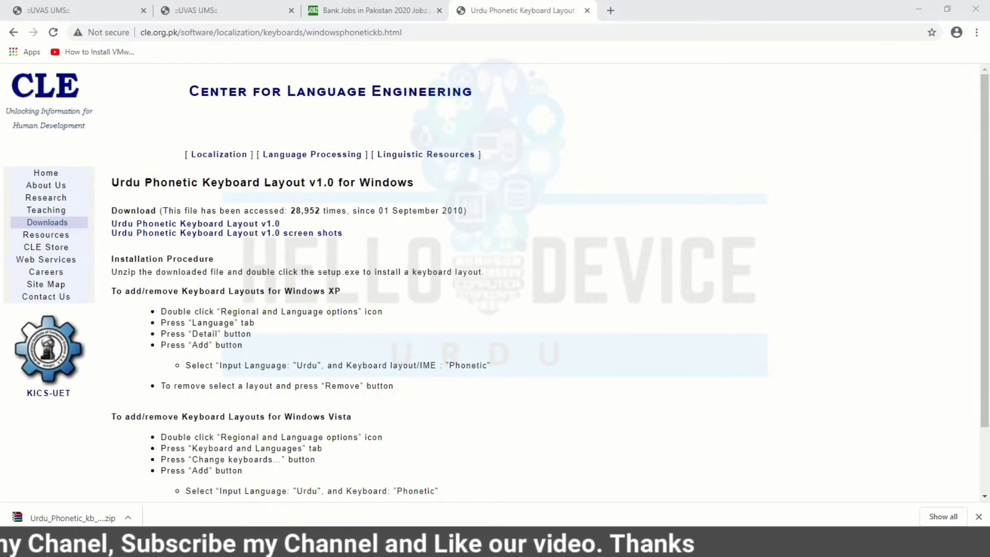
Choose the Urdu (Pakistan) Phonetic keyboard from the taskbar input language list
left_click(923, 545)
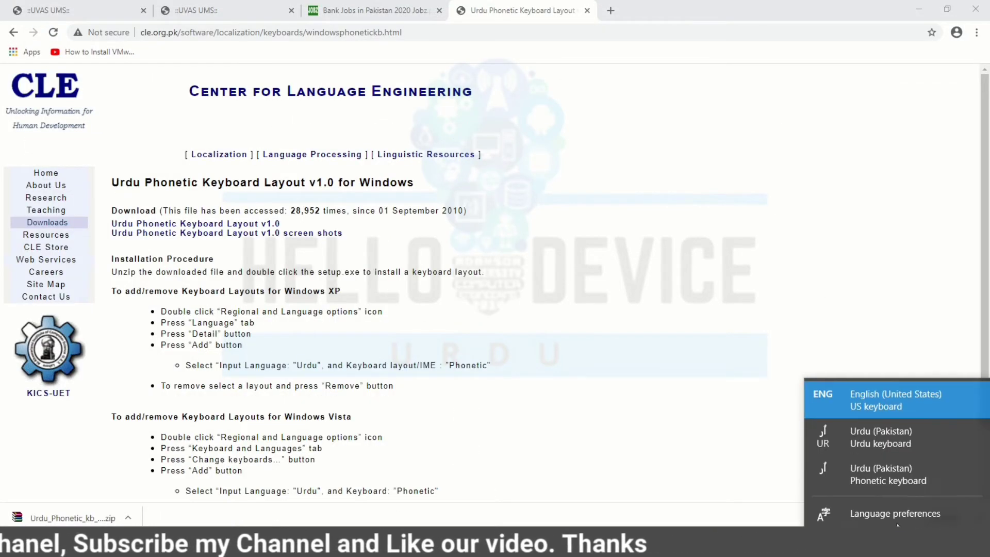
left_click(871, 484)
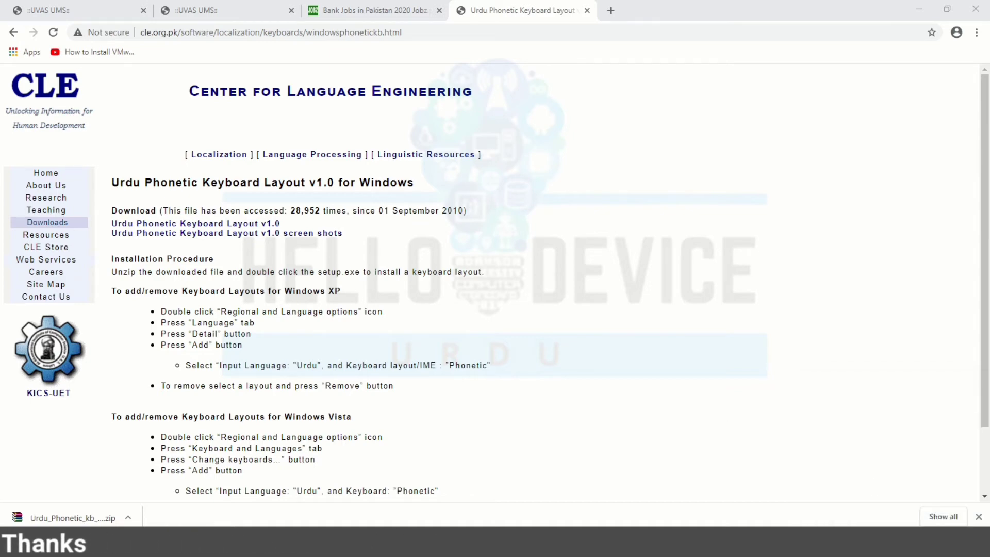
Clear the three old Urdu lines and type the word آب with the phonetic keyboard
key("ctrl+a")
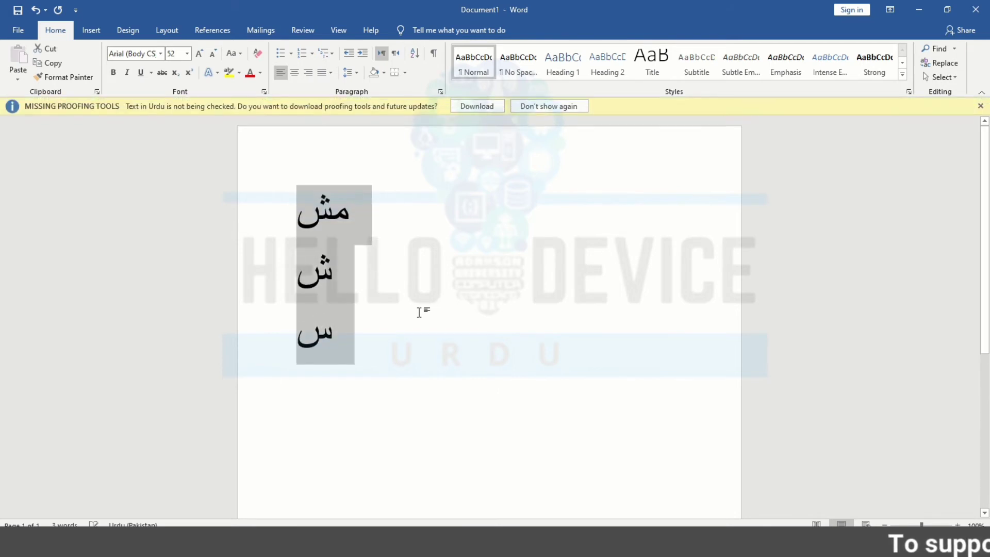
key("Delete")
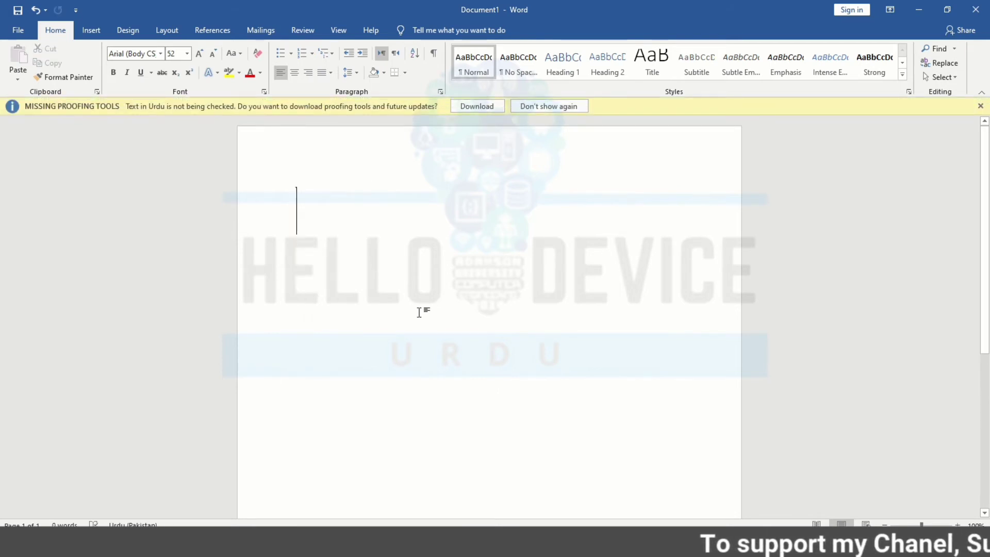
type("ا")
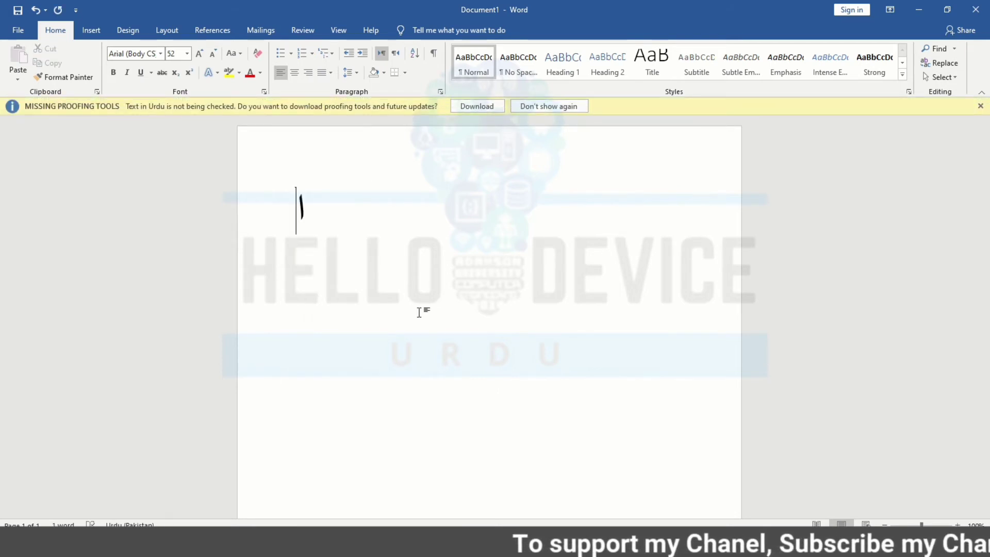
key("BackSpace")
type("آ")
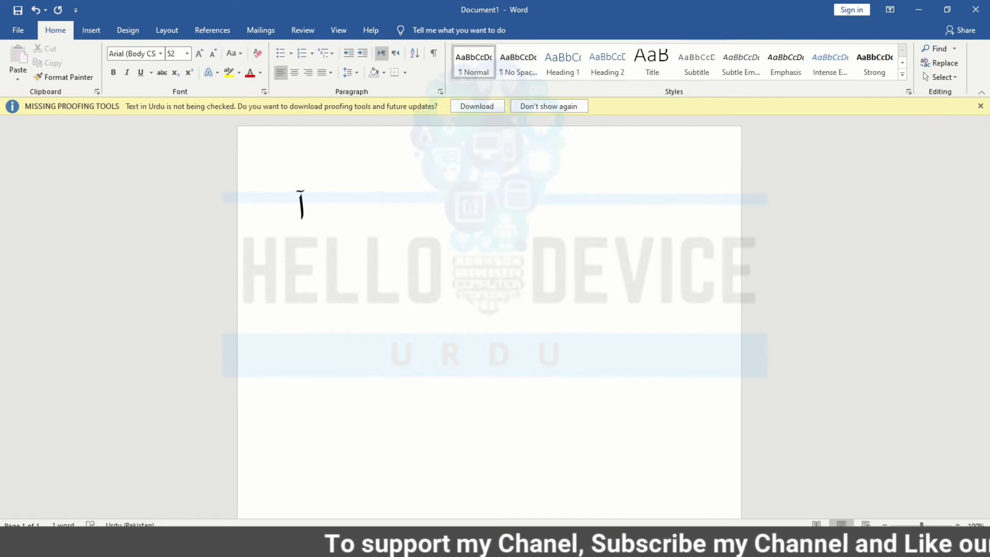
type("ب")
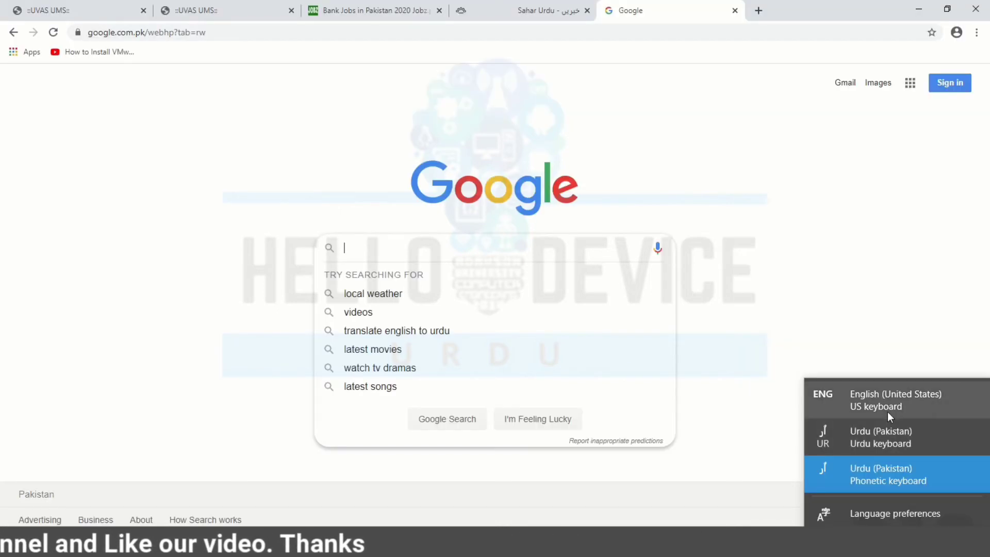
Search Google for 'jameel noori nastaleeq', dropping the suggested 'font for samsung' ending
left_click(886, 411)
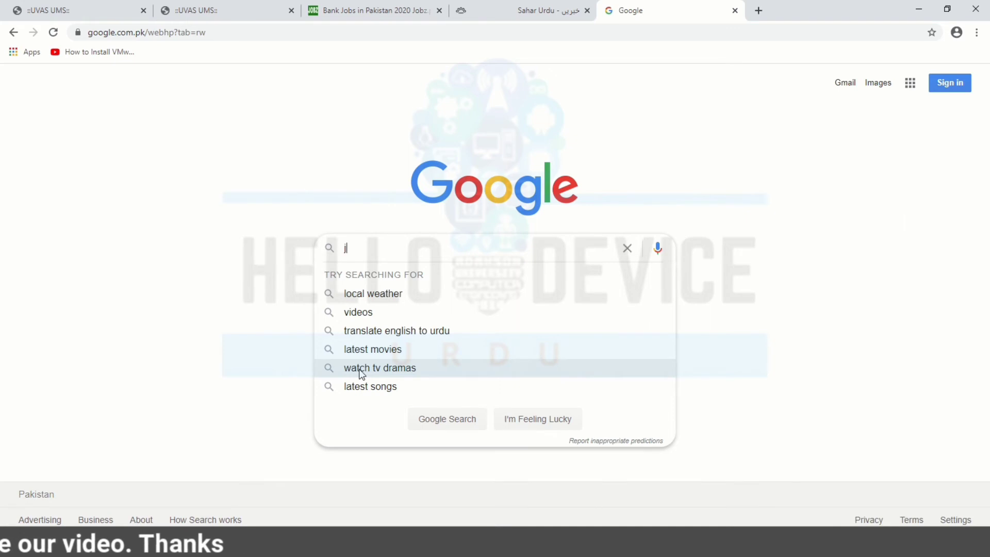
type("ameel no")
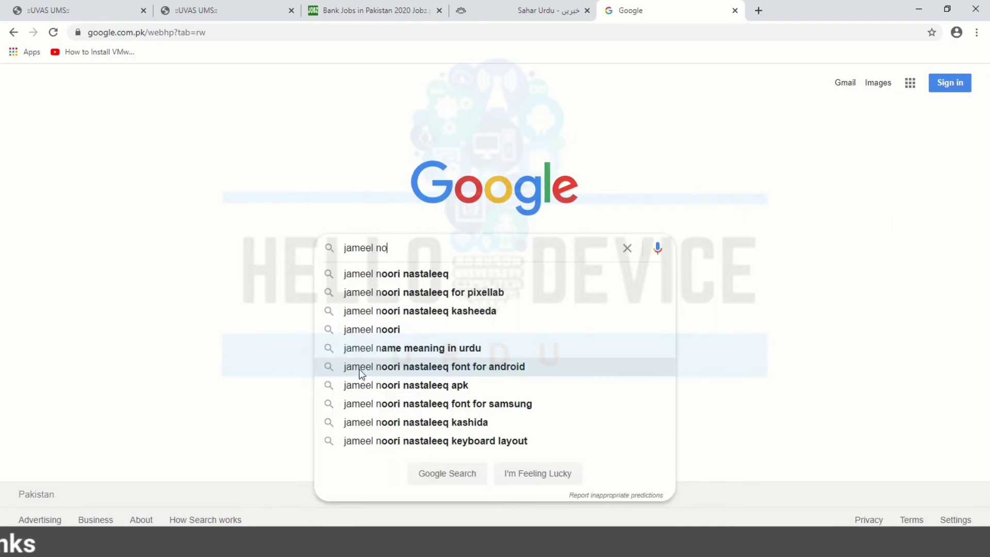
type("o")
key("Down")
key("Return")
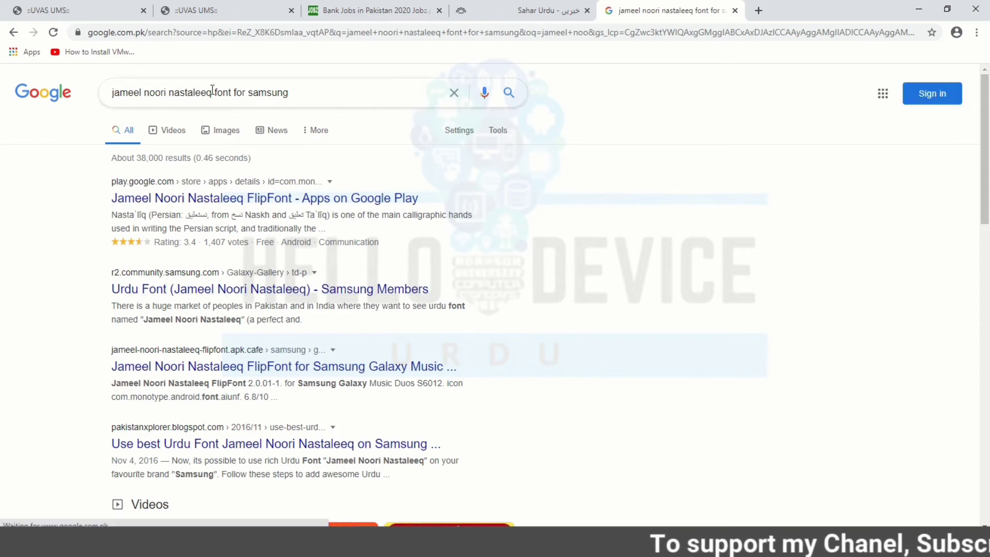
key("BackSpace")
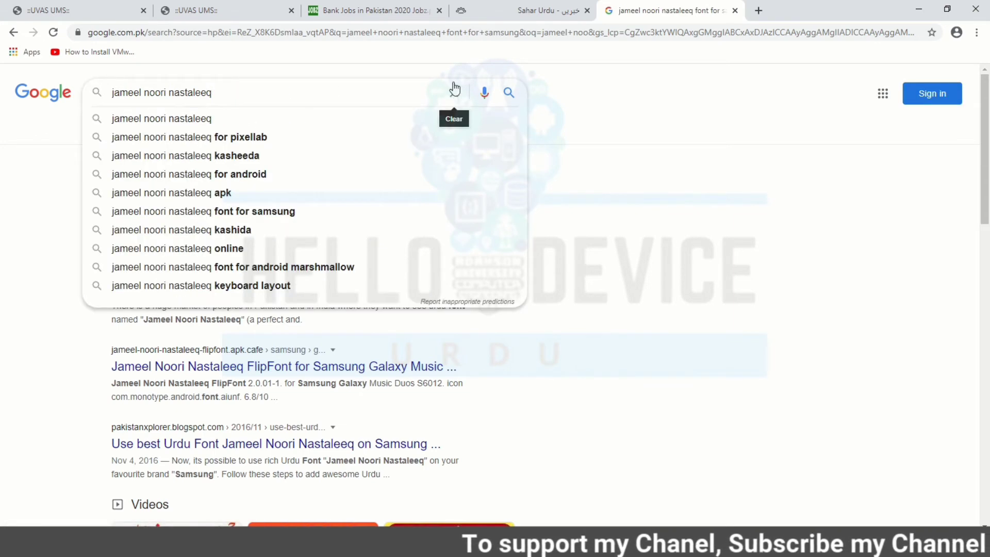
left_click(203, 108)
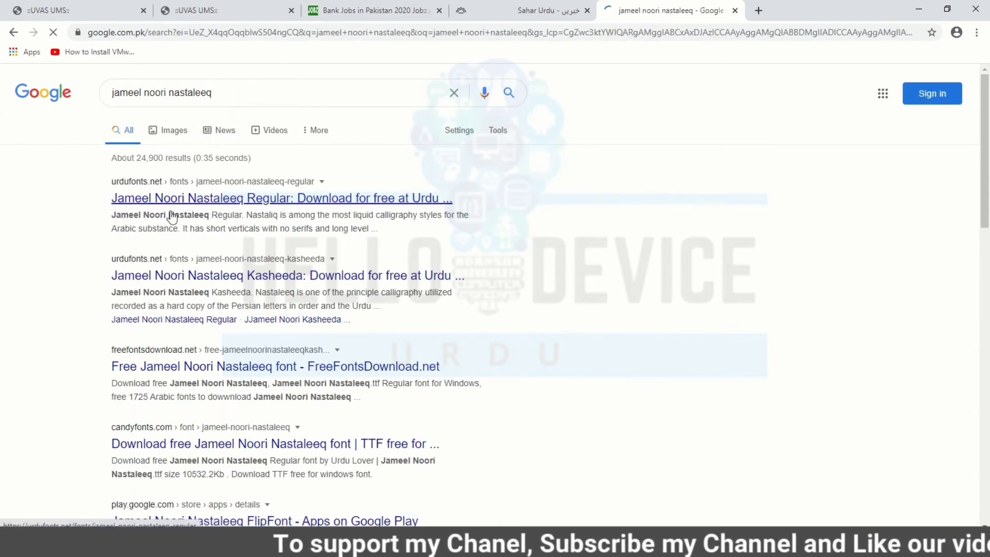
Open the urdufonts.net Jameel Noori Nastaleeq Regular page and download the font zip
left_click(141, 199)
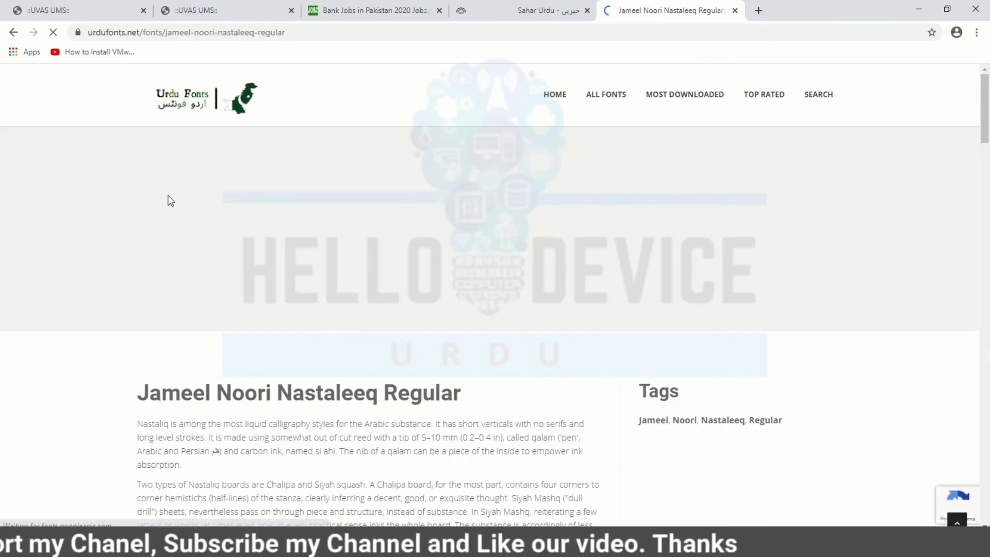
scroll(218, 239, "down", 4)
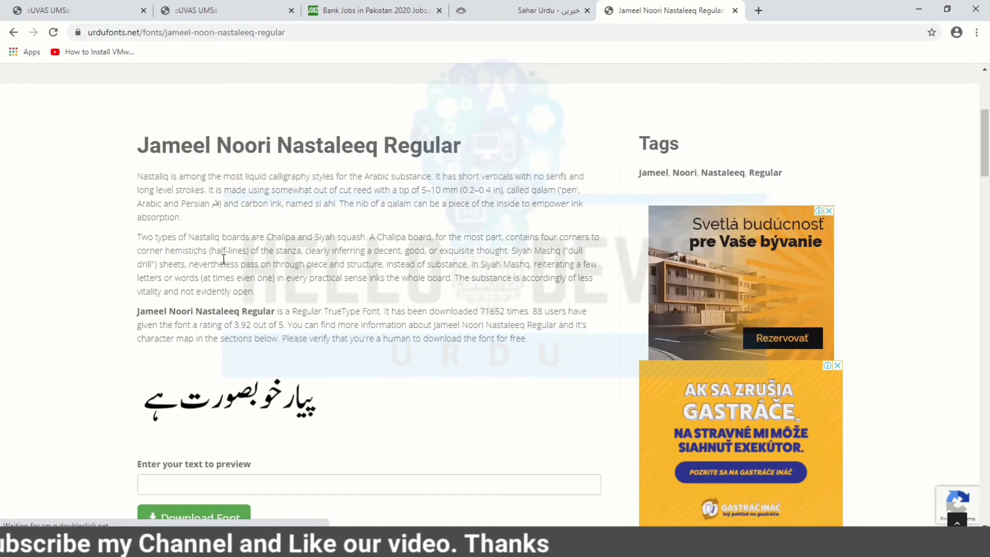
scroll(252, 253, "down", 4)
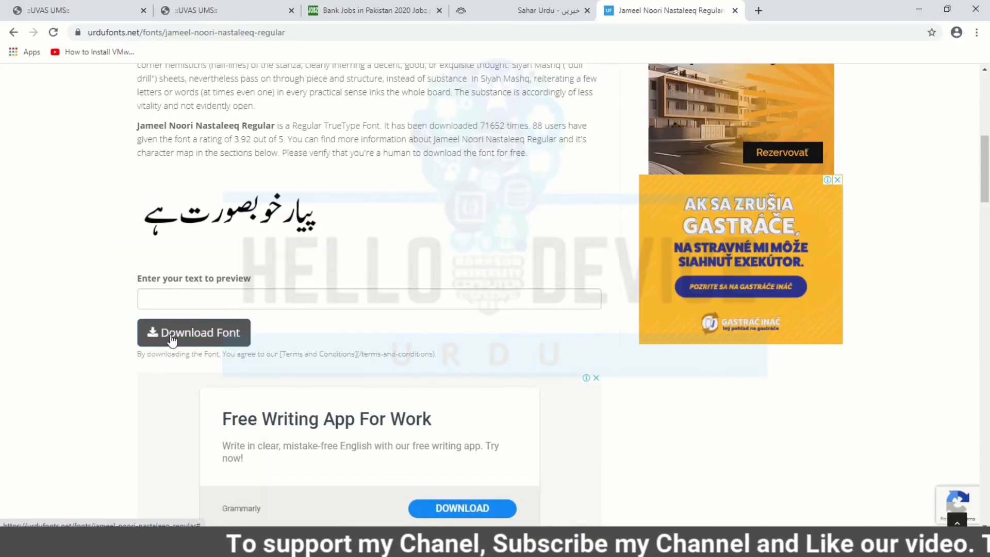
left_click(171, 333)
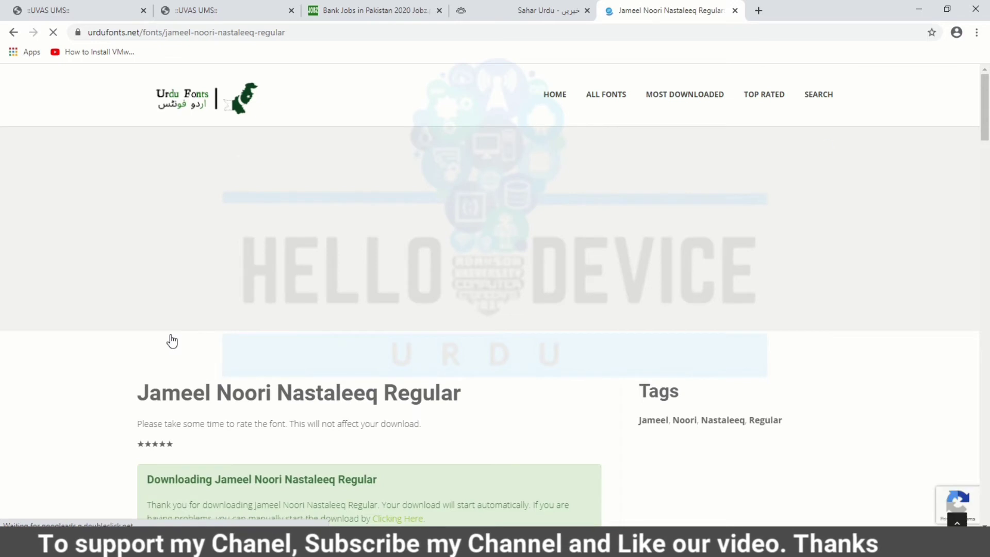
Show the downloaded Jameel Noori Nastaleeq zip in its Downloads folder
scroll(46, 317, "down", 1)
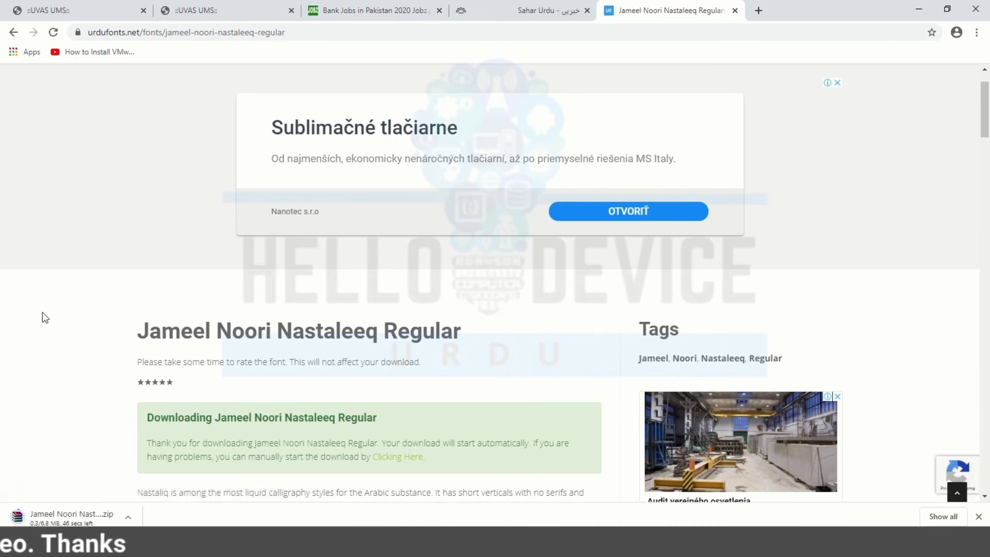
scroll(42, 312, "up", 1)
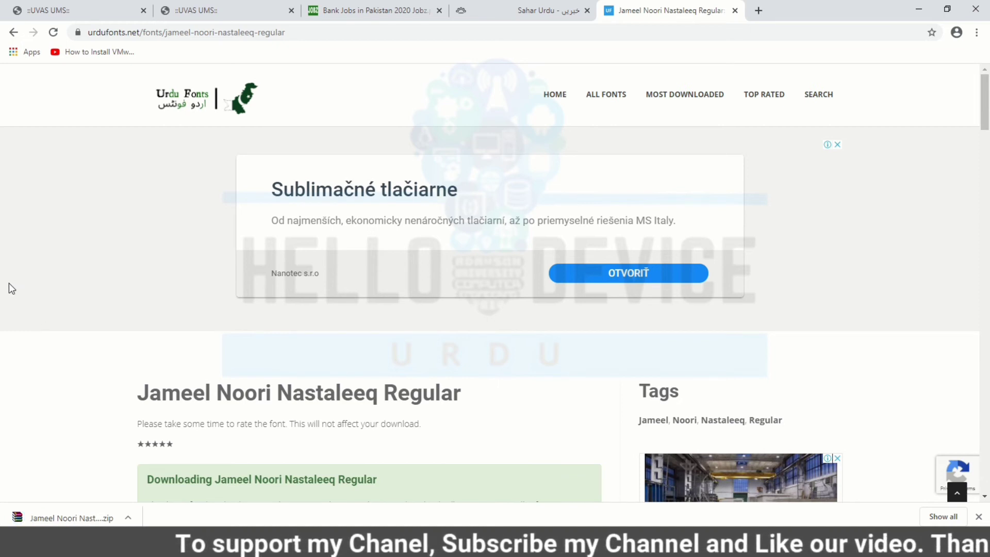
left_click(128, 517)
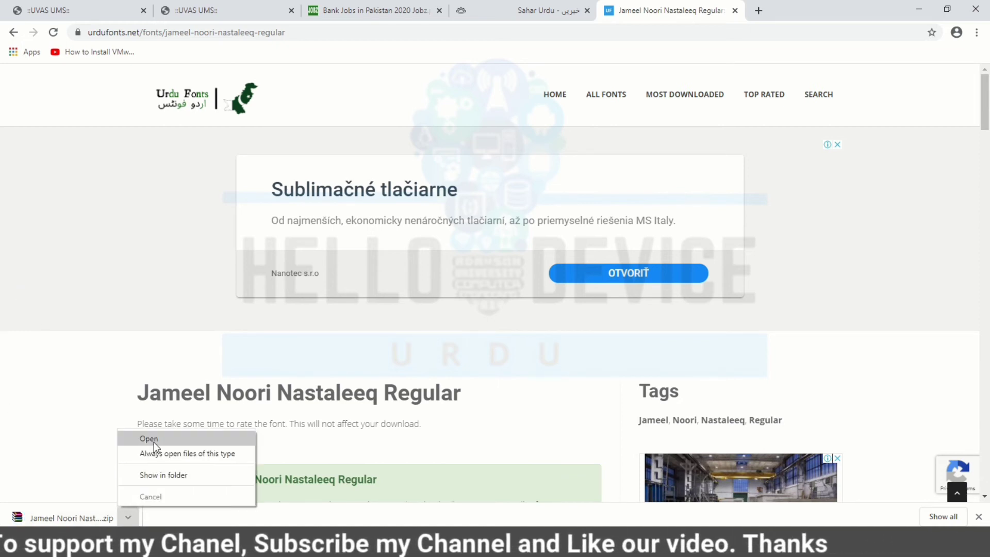
left_click(151, 476)
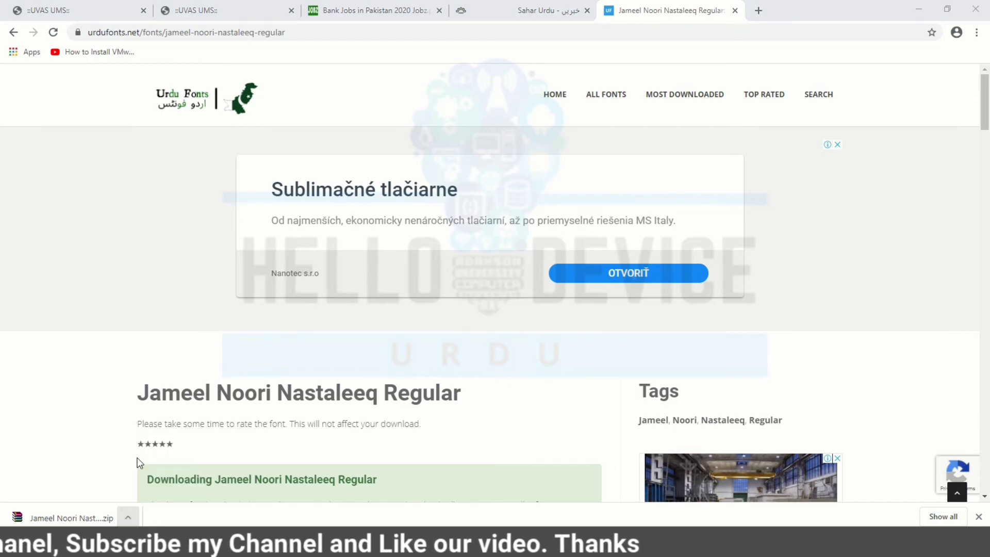
Open the Jameel Noori zip in WinRAR and preview Jameel Noori Nastaleeq Regular.ttf
right_click(174, 94)
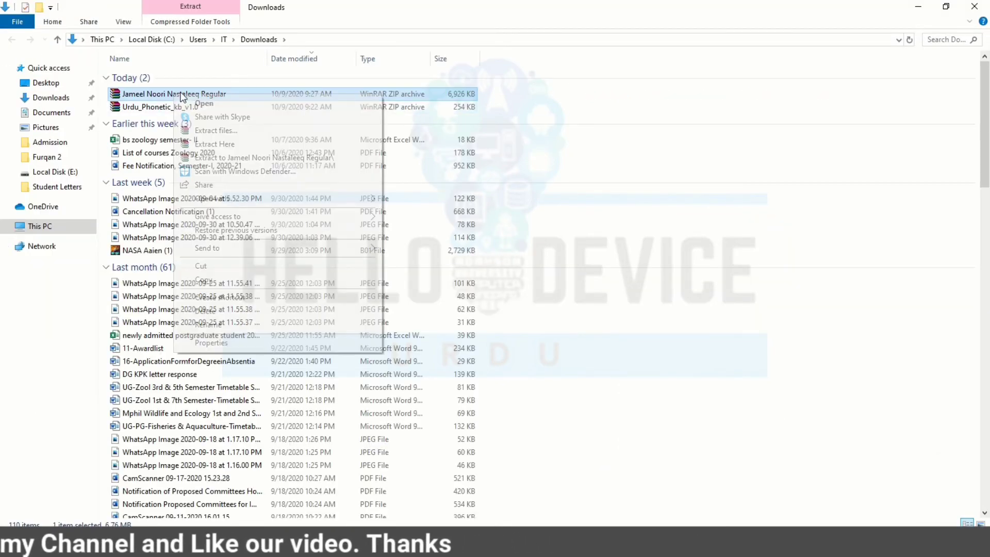
left_click(199, 104)
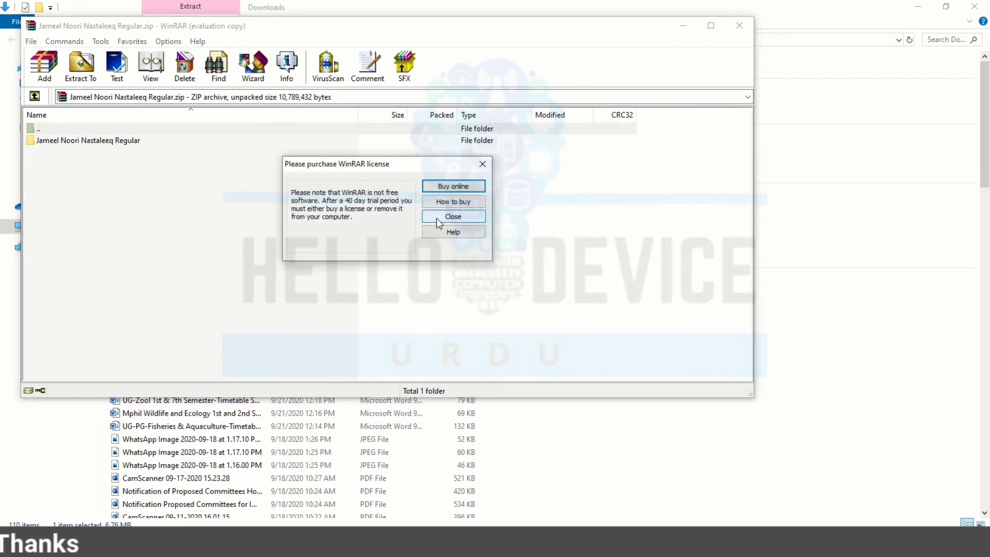
left_click(436, 217)
double_click(70, 141)
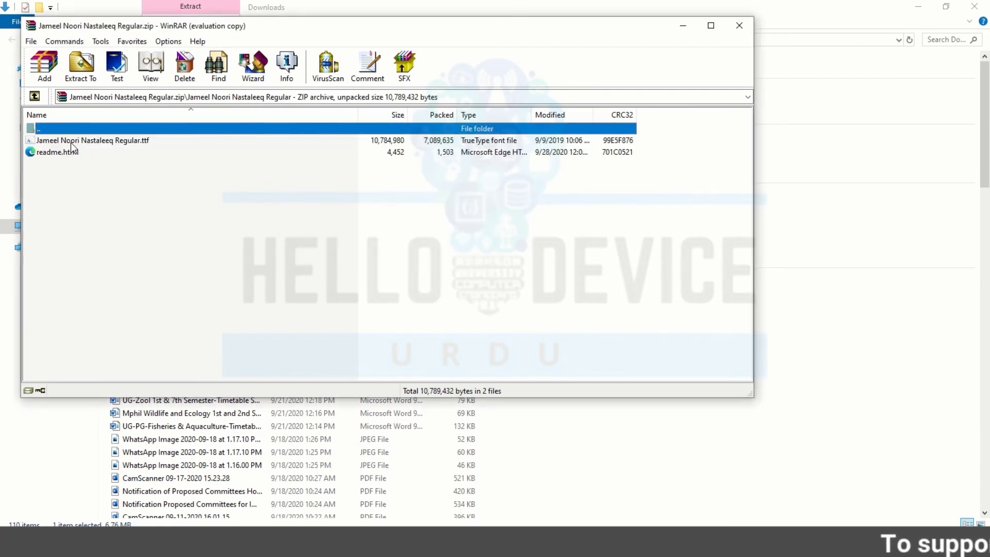
double_click(70, 141)
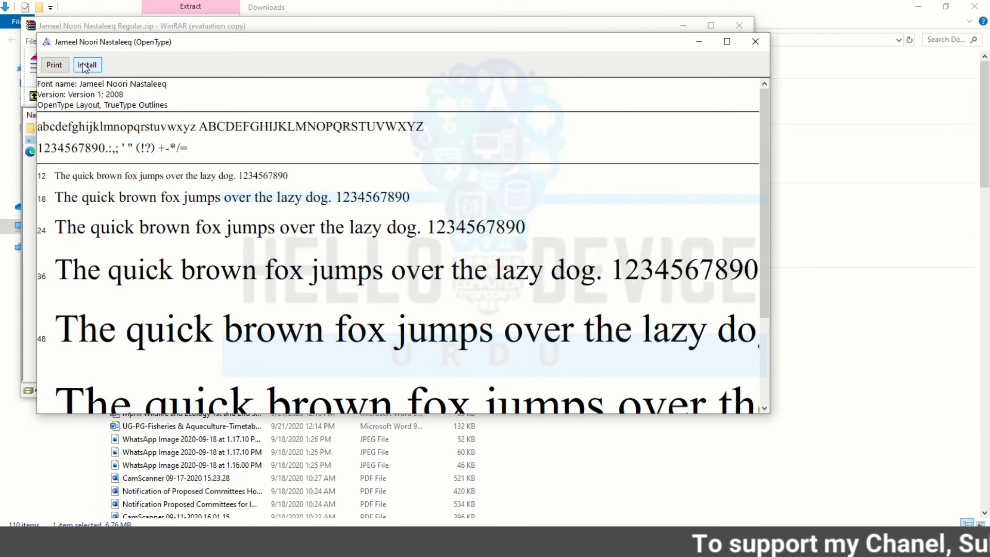
Install Jameel Noori Nastaleeq from the font preview, then close the preview and WinRAR windows
left_click(727, 42)
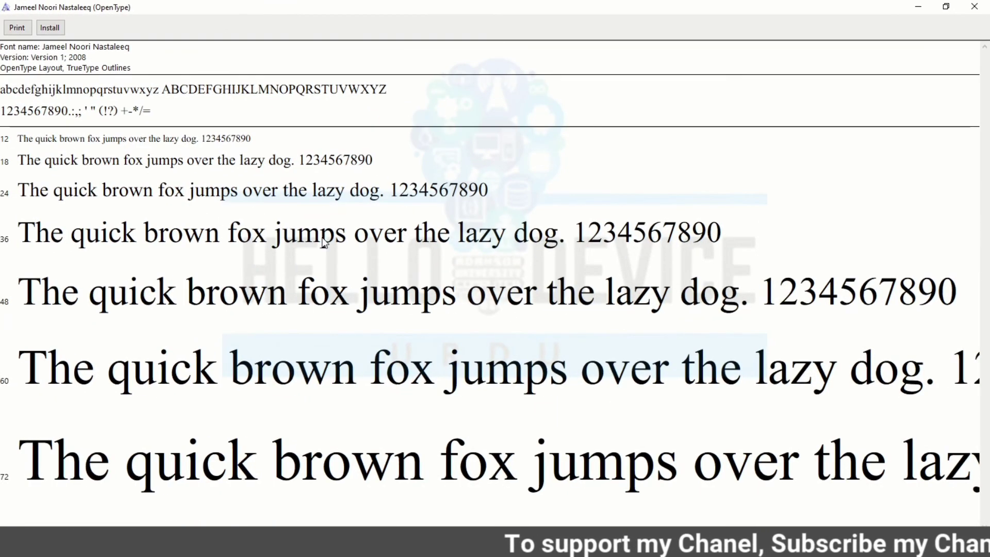
left_click(50, 28)
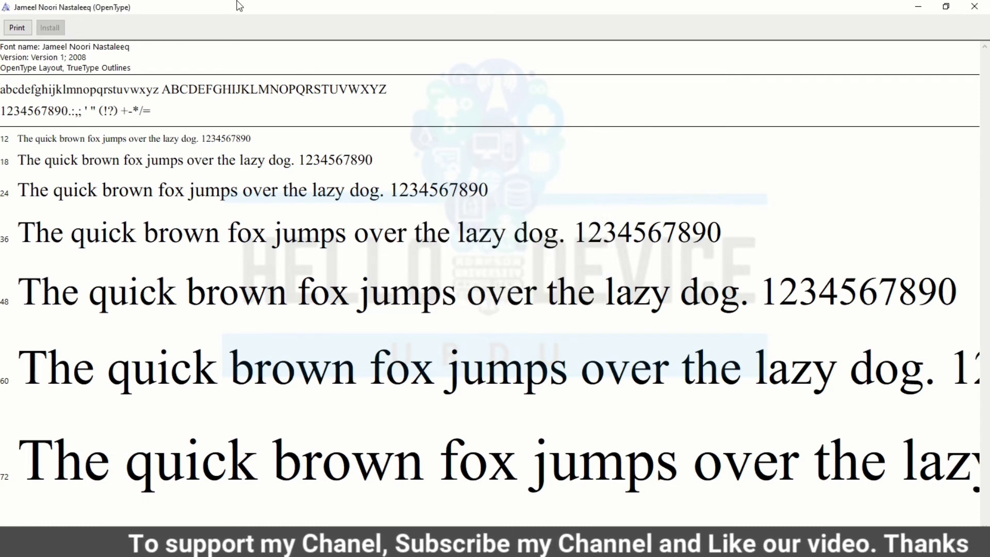
left_click(975, 12)
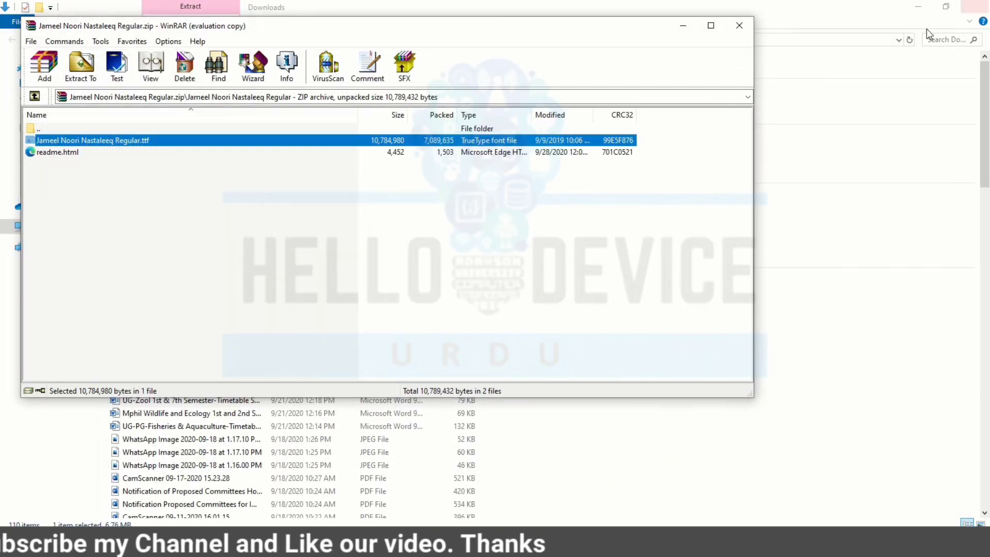
left_click(739, 26)
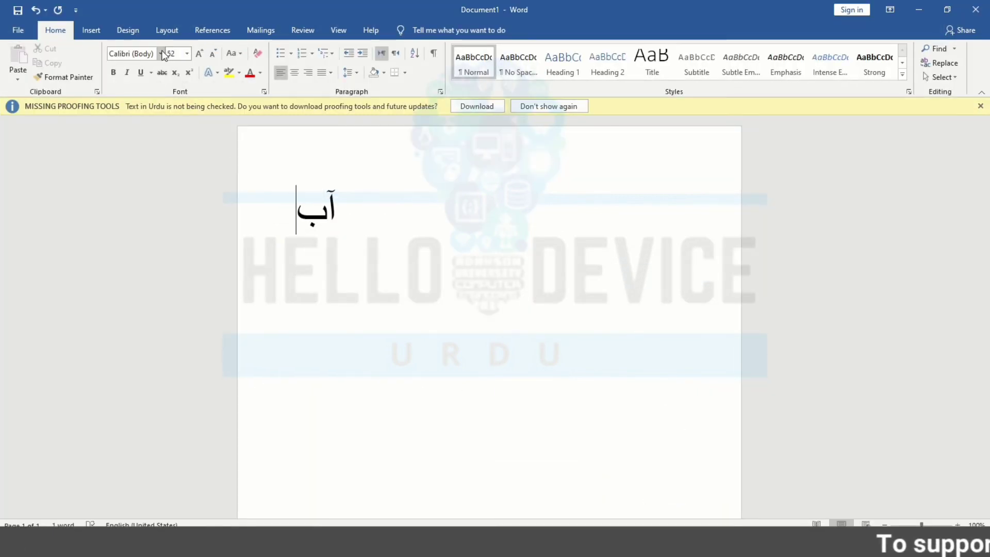
Look in Word's font list for a font starting with 'j', then return to the page
left_click(162, 54)
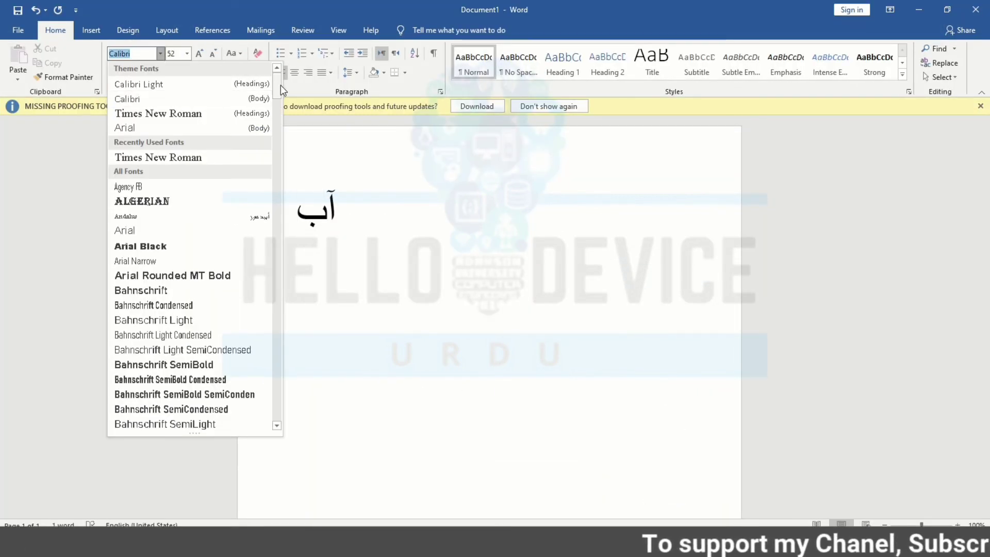
type("j")
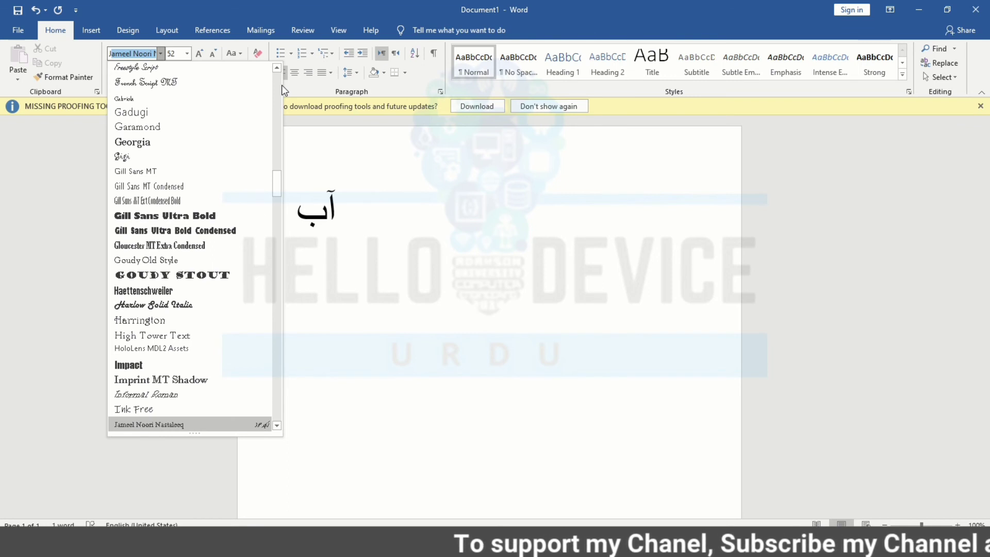
left_click(384, 202)
Select the word آب and switch input to the Urdu (Pakistan) Phonetic keyboard
key("alt+shift")
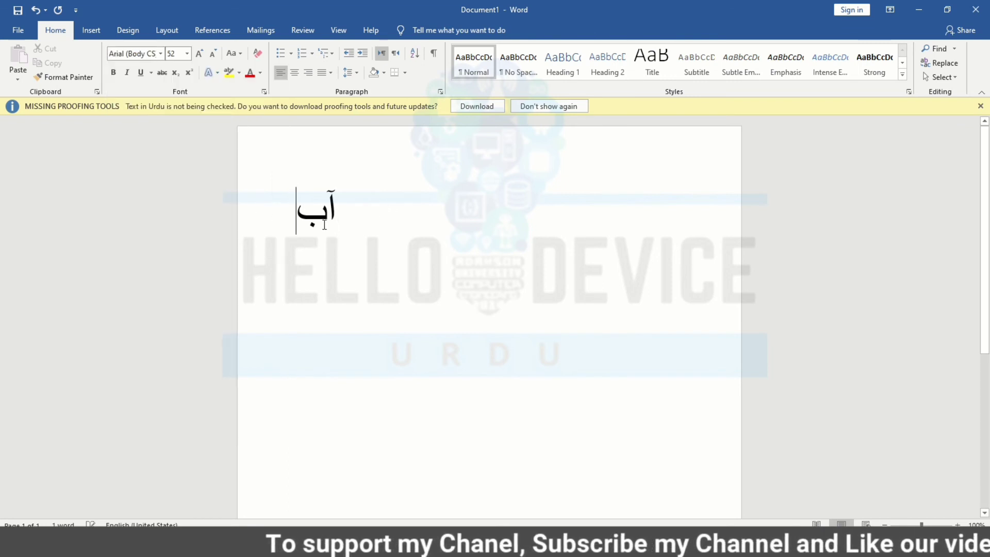
left_click_drag(306, 211, 447, 215)
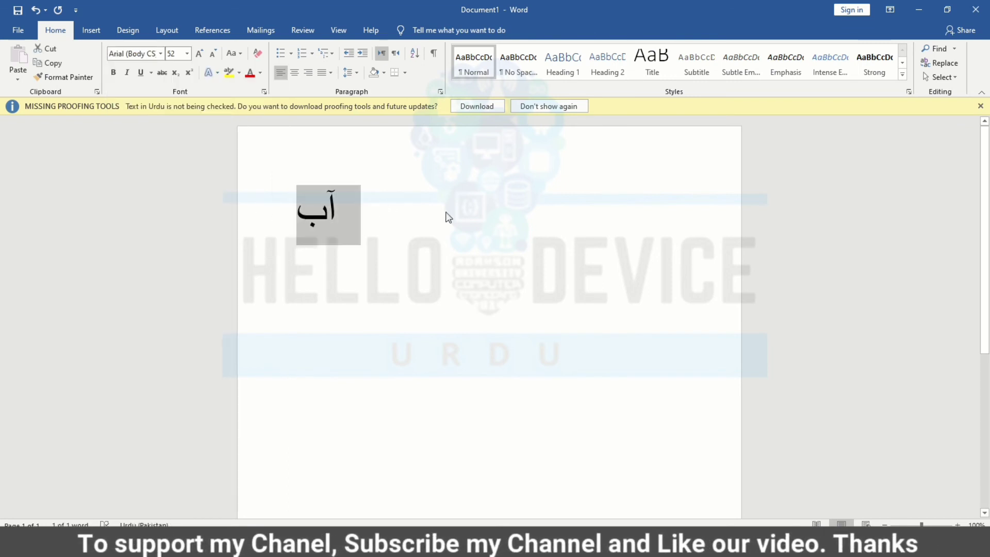
key("alt+shift")
left_click(922, 546)
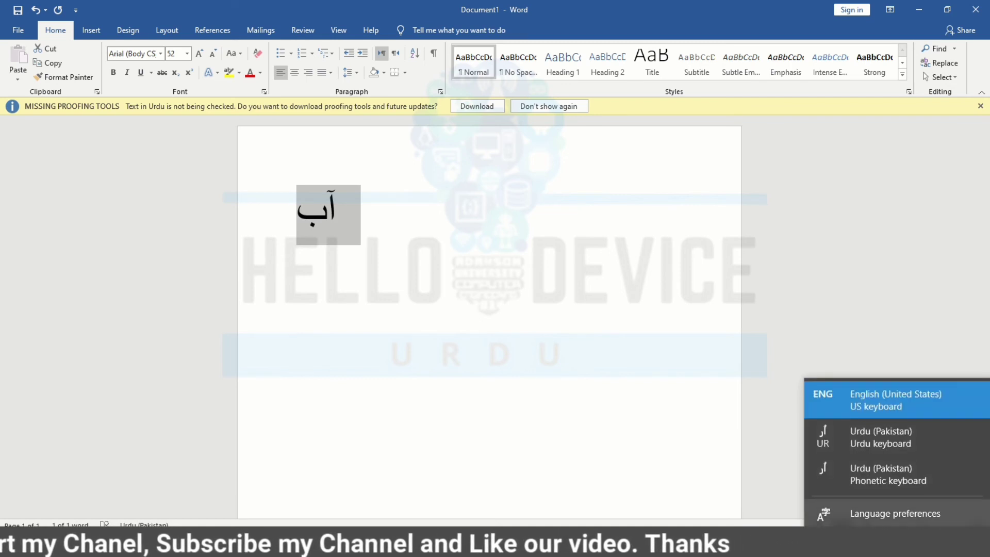
left_click(868, 478)
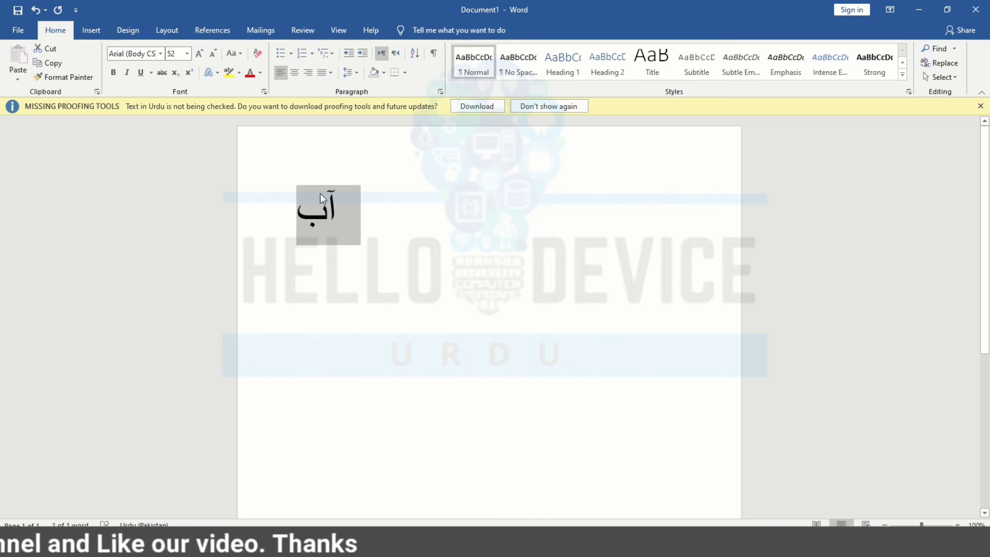
Type 'اے میرے اللہ میرے علم میں اضافہ فرما' over آب and select all the text
key("BackSpace")
type("اے میرے اللہ می")
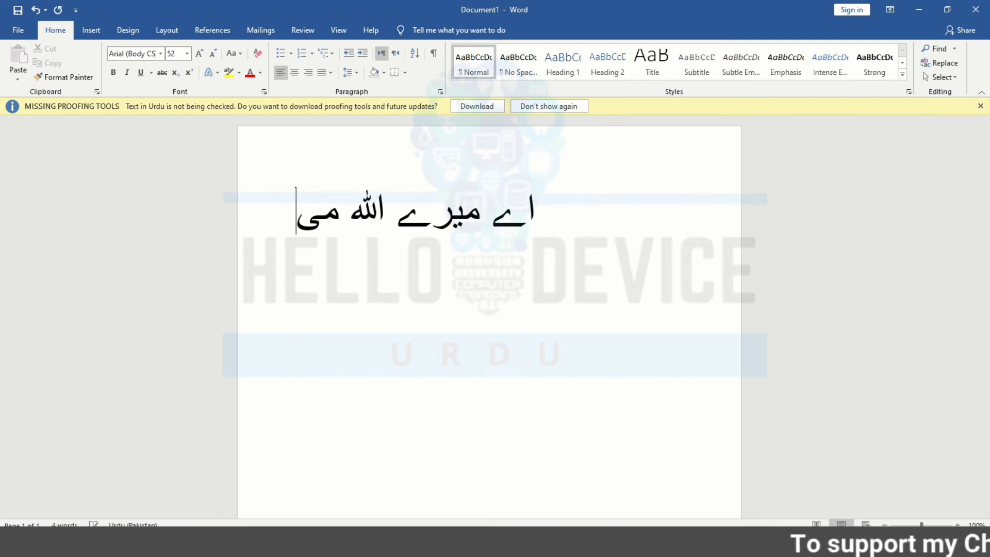
type("رے ع")
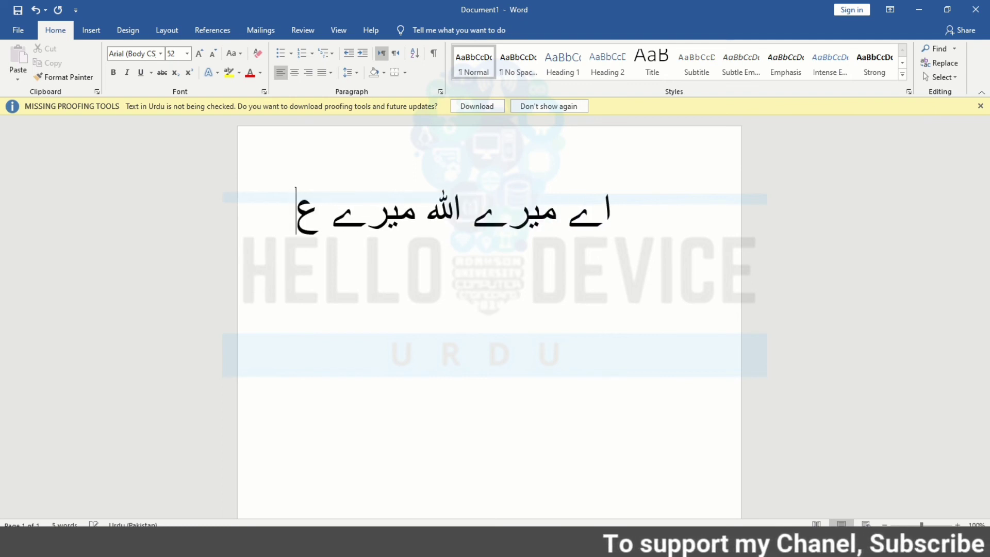
type("لم م")
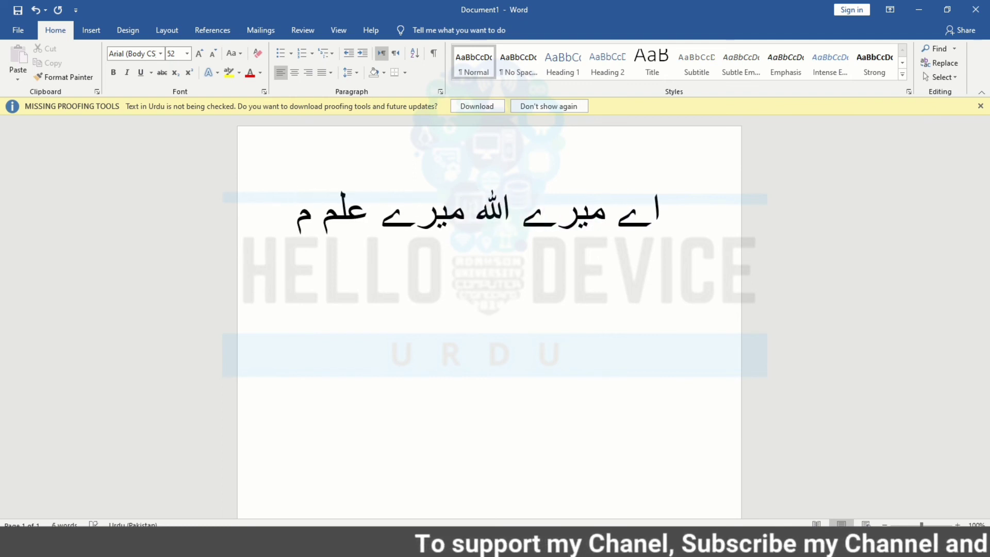
type("یں ا")
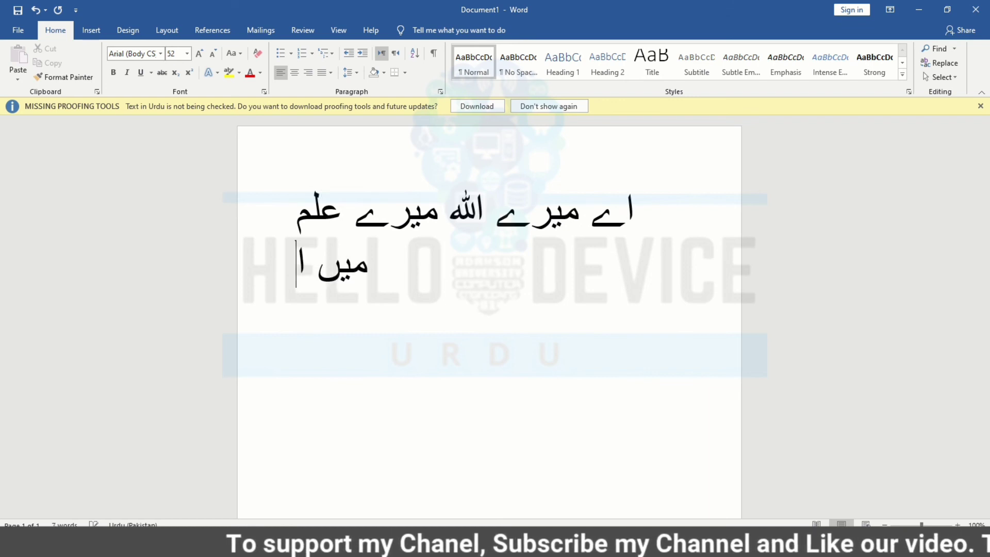
type("ج")
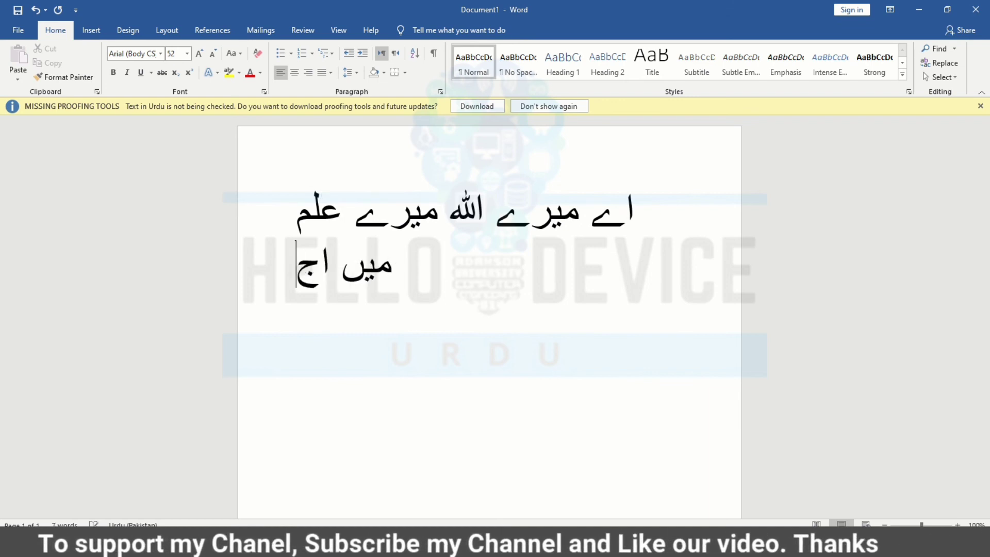
key("BackSpace")
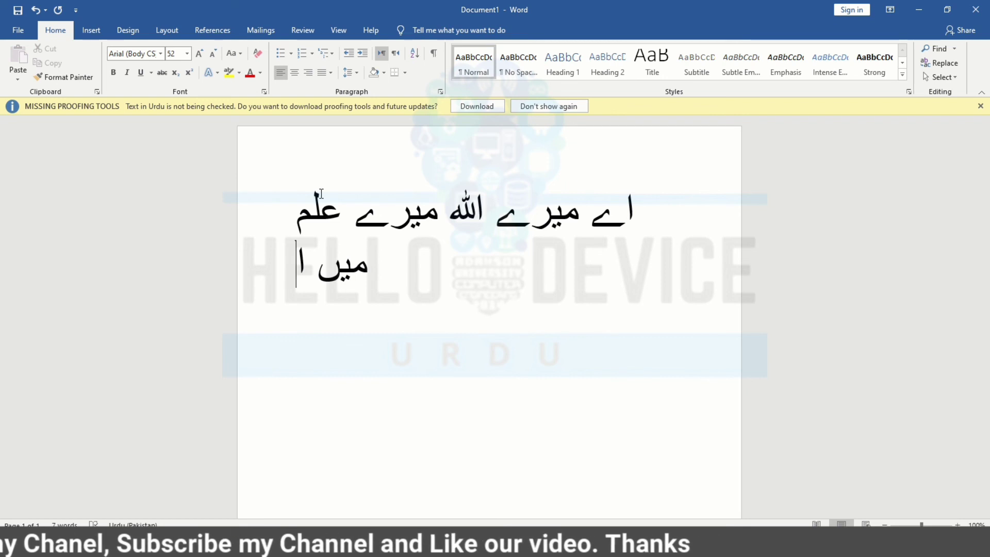
type("ض")
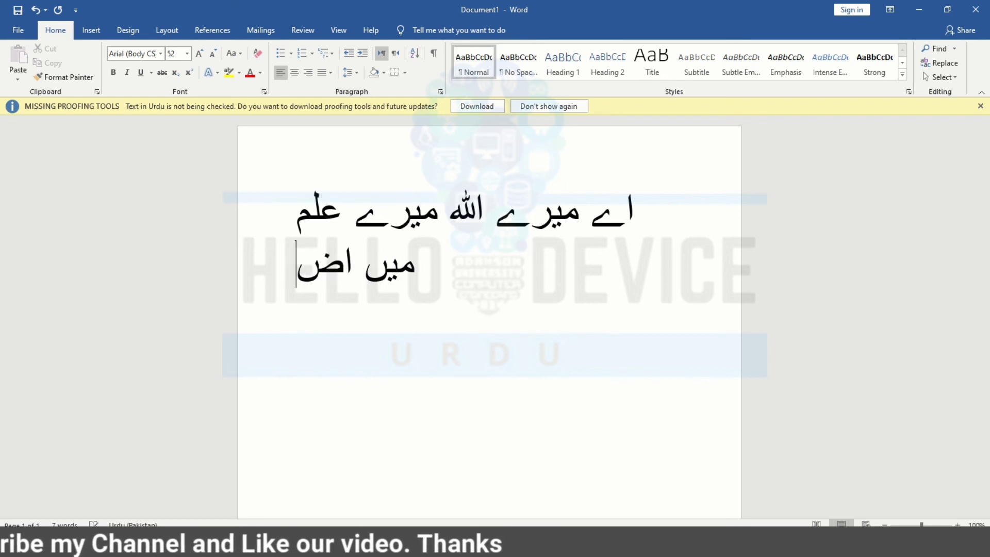
type("افہ فرما")
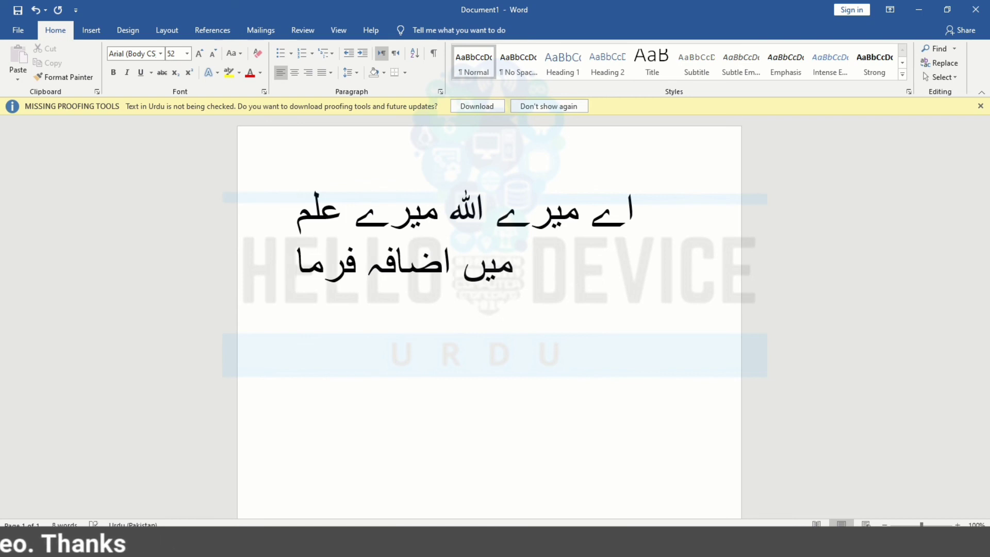
key("ctrl+a")
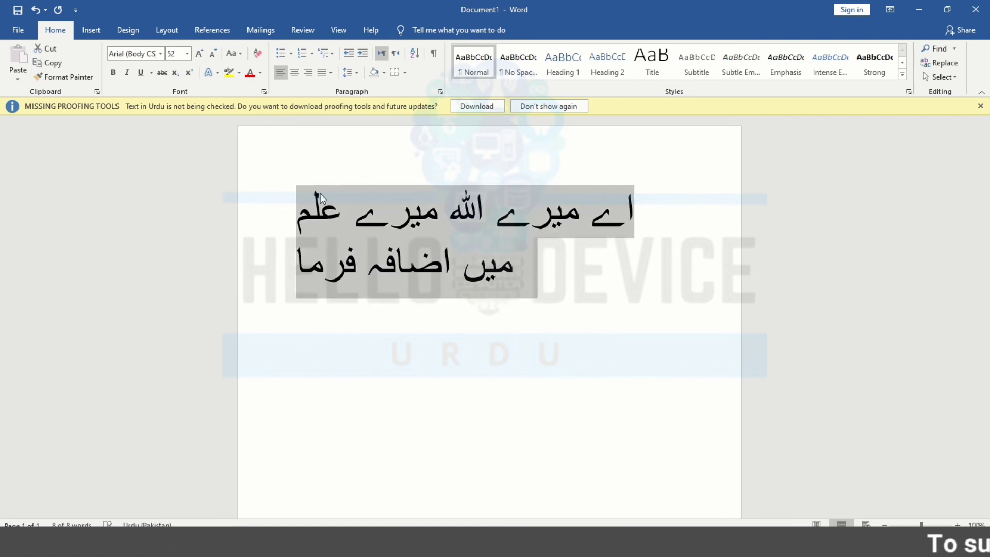
Switch the keyboard input language back to English
left_click(160, 54)
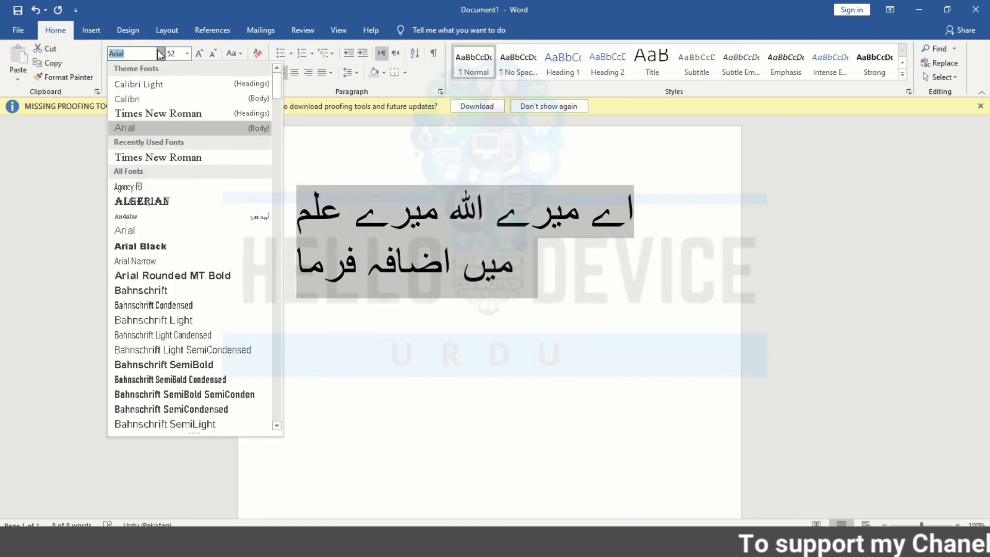
key("Escape")
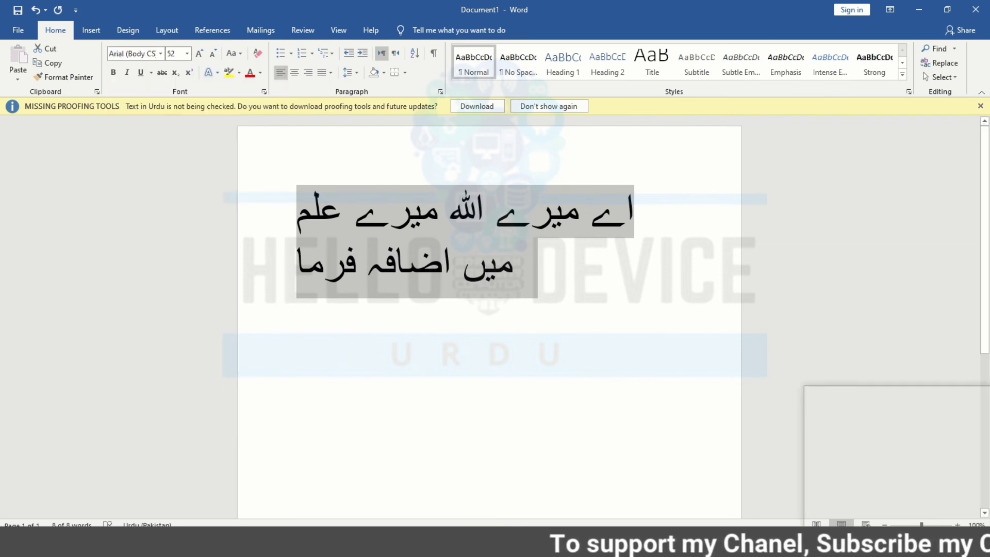
key("super+space")
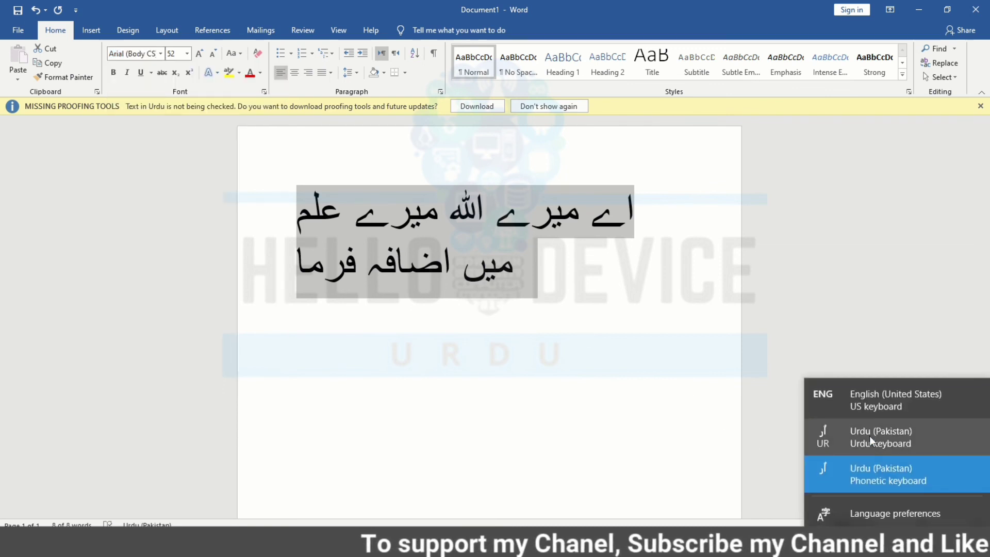
key("super+space")
Apply Jameel Noori Nastaleeq to the sentence and reduce its size from 52 to 51
left_click(161, 54)
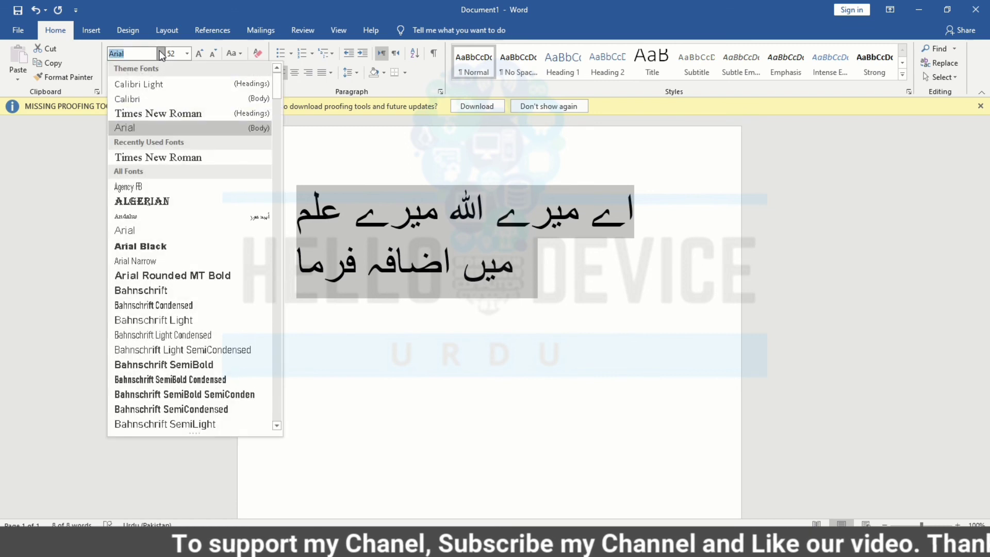
type("Jameel Noori N")
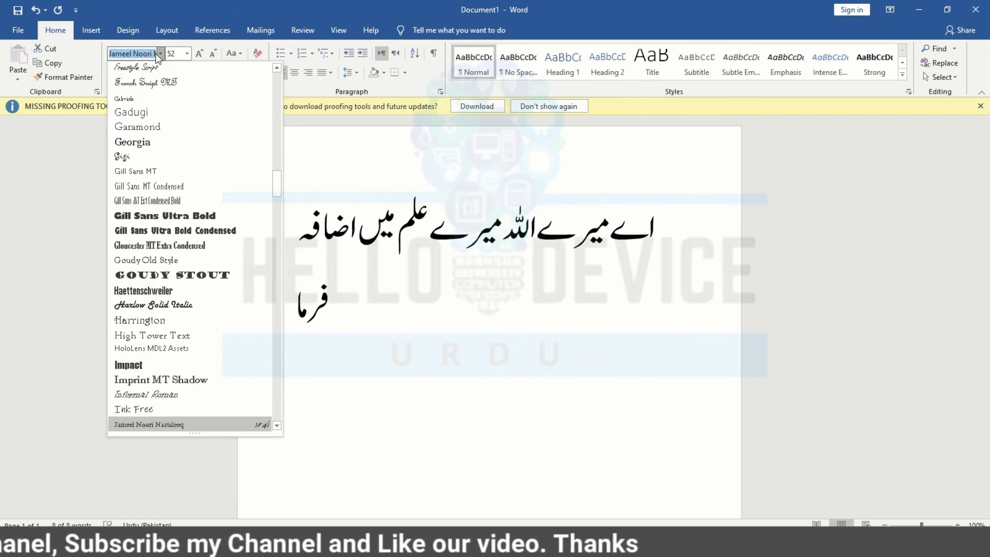
key("Return")
left_click(390, 356)
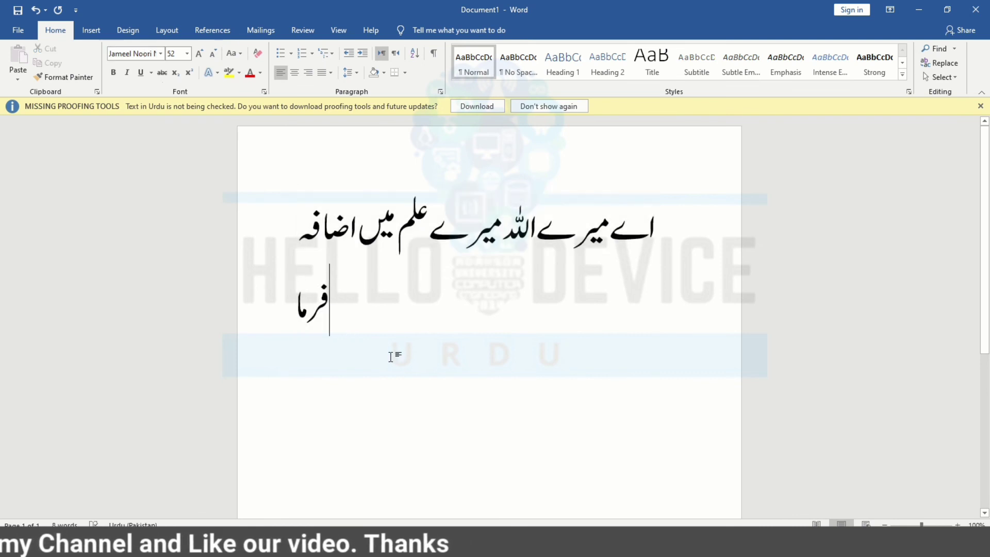
key("ctrl+a")
key("ctrl+bracketleft")
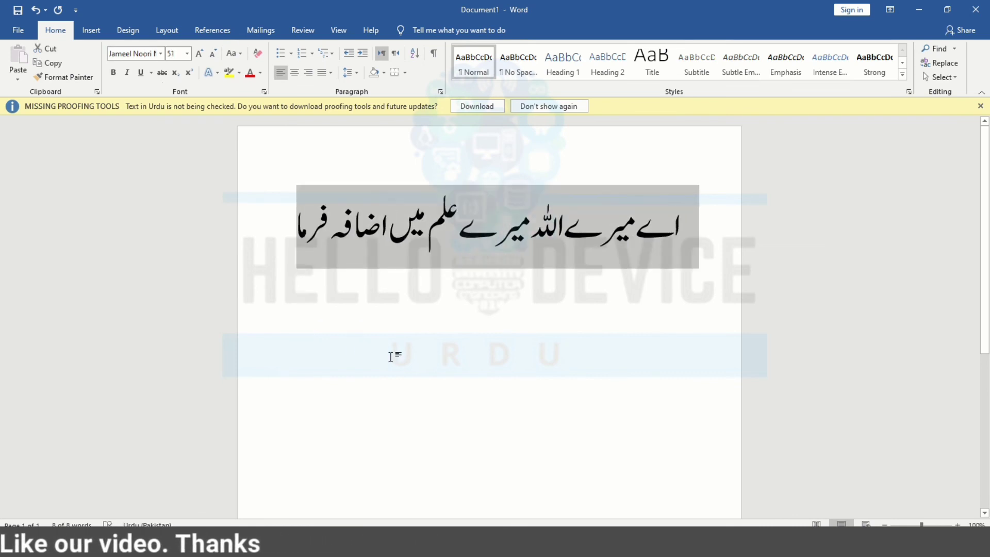
left_click(390, 357)
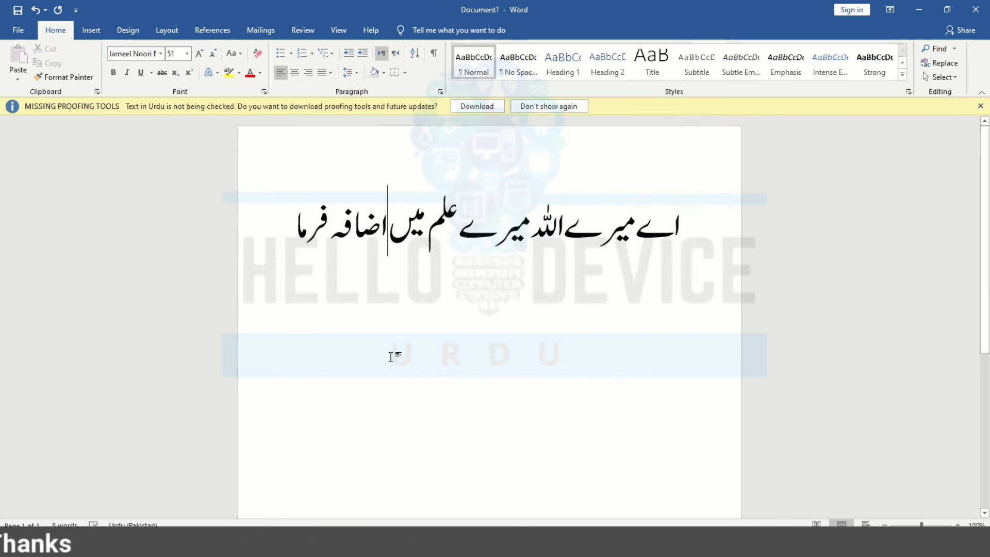